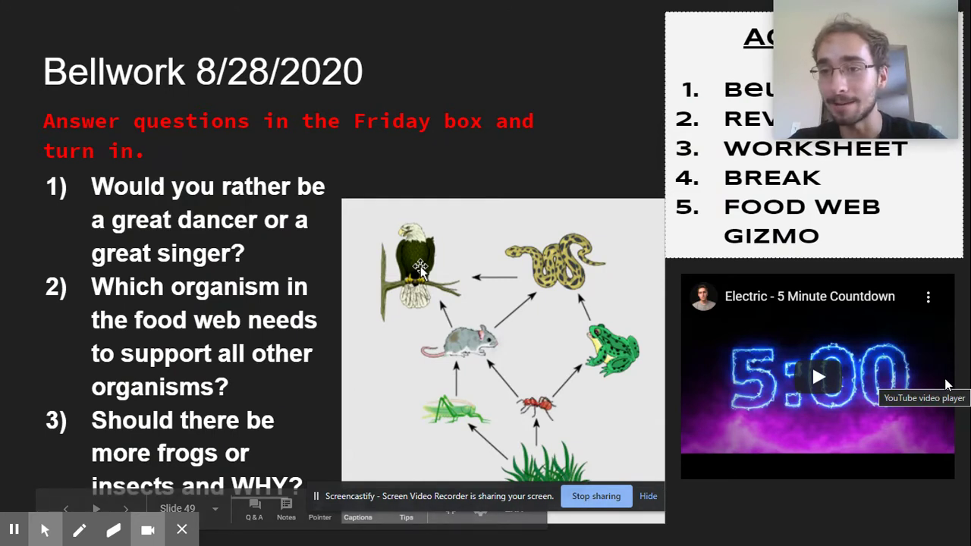
Step: Advance the presentation from the Bellwork slide to the learning-goal slide
{"action": "mouse_move", "coordinate": [902, 113]}
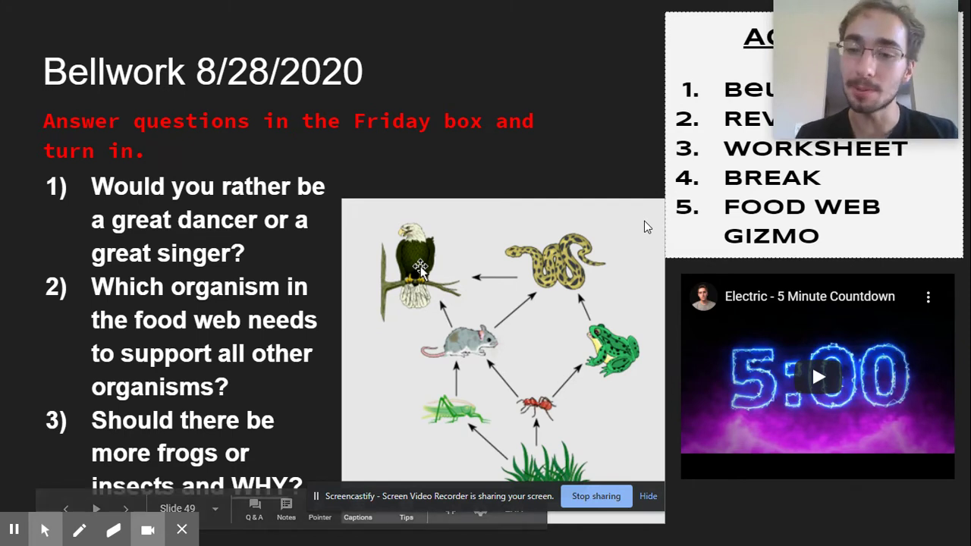
{"action": "key", "text": "Right"}
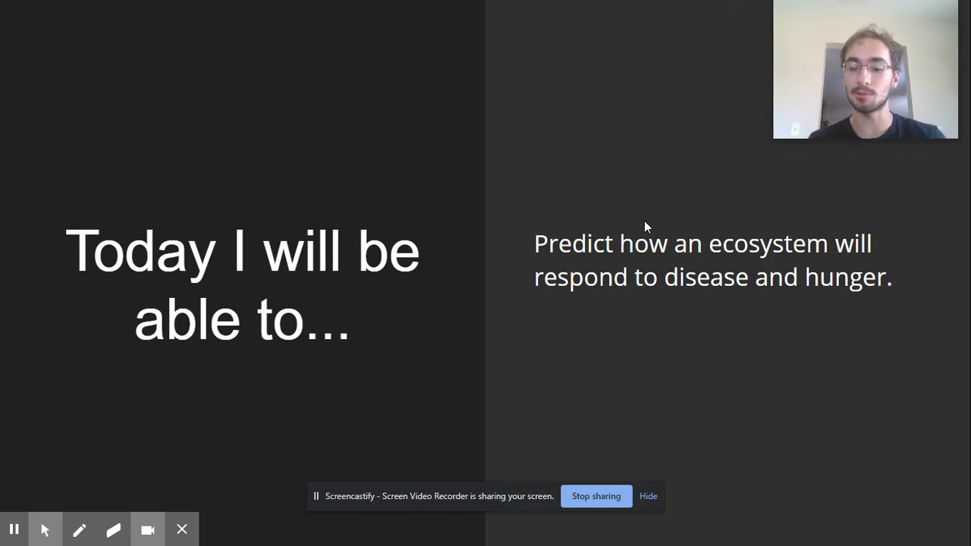
Step: Step through the Food Pyramid, 10% Rule and 10% Rule Practice slides to the answer slide
{"action": "key", "text": "Right"}
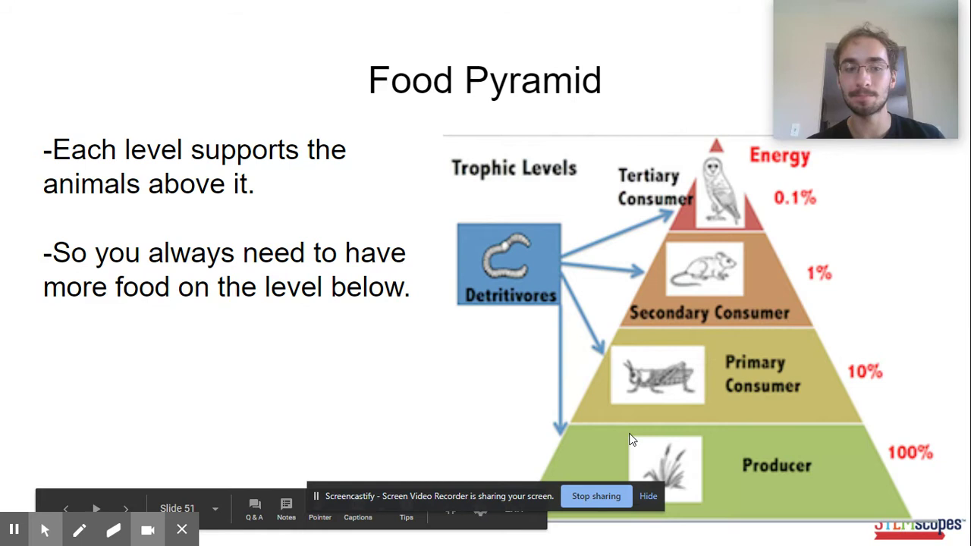
{"action": "key", "text": "Right"}
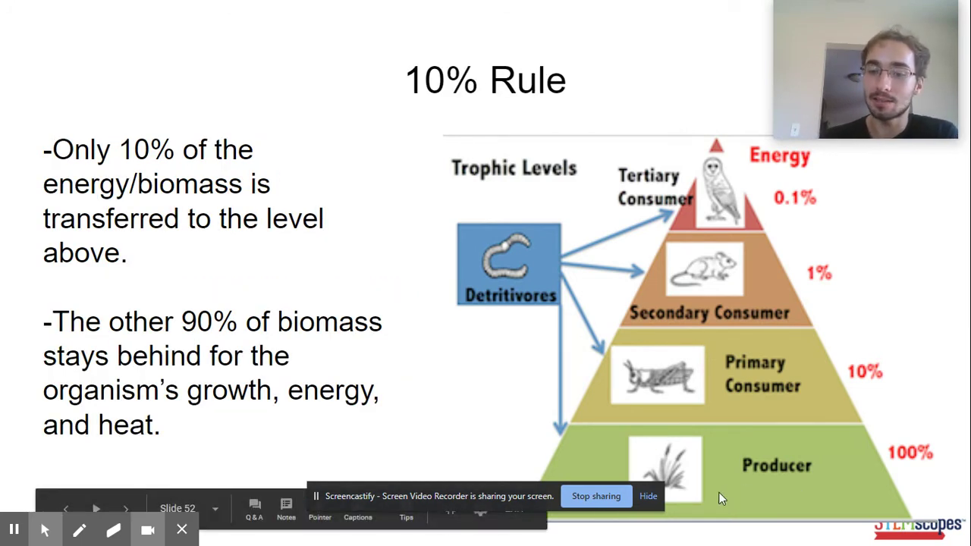
{"action": "left_click", "coordinate": [646, 499]}
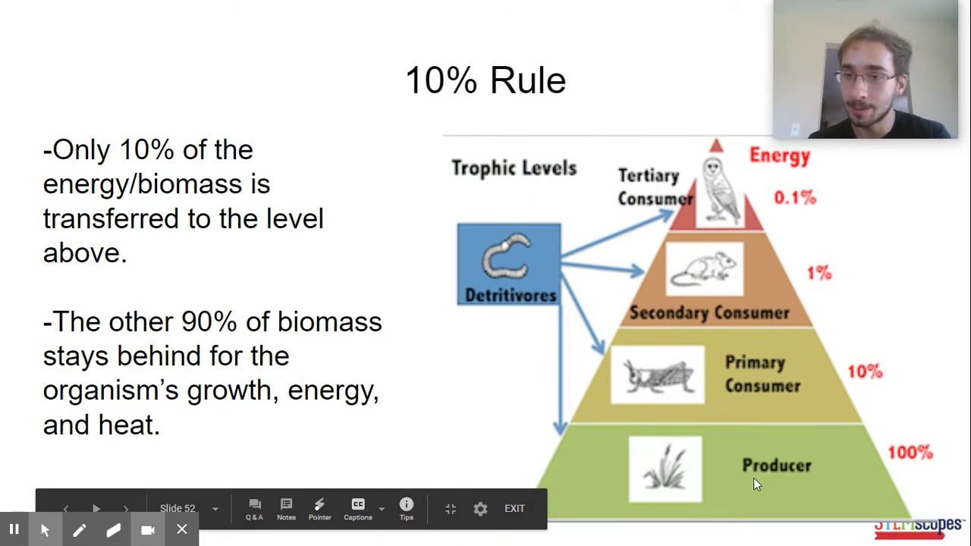
{"action": "key", "text": "Right"}
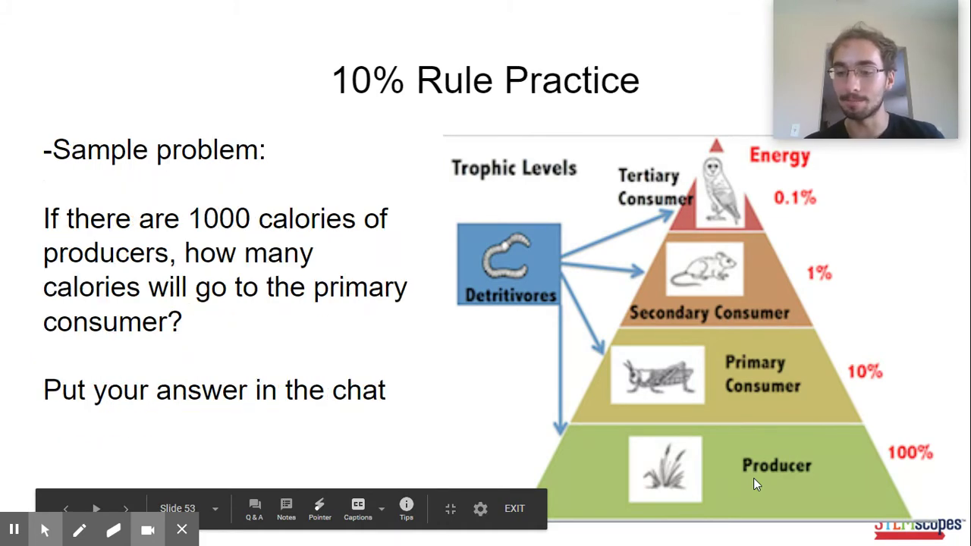
{"action": "key", "text": "Right"}
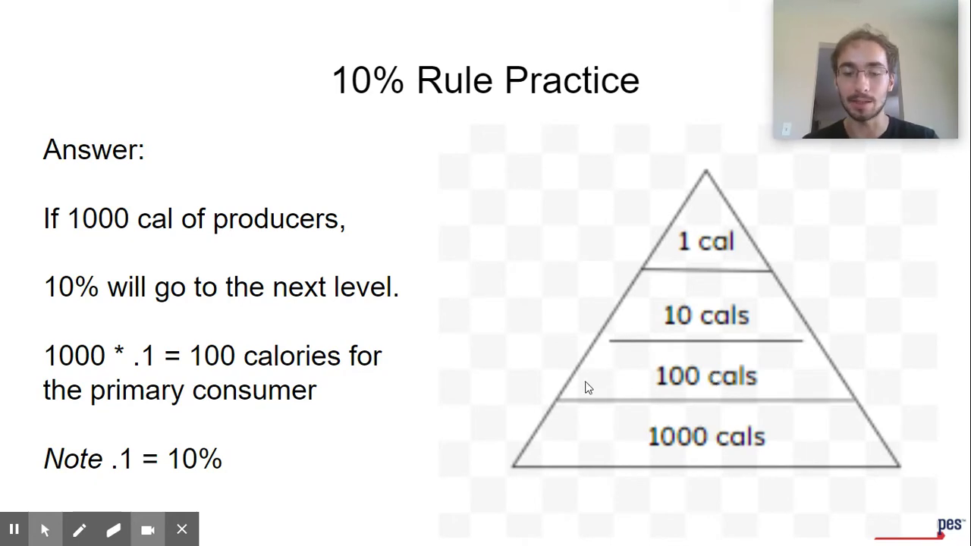
Step: Go back to the sample problem, then advance to the Kahoot! slide and exit presenting
{"action": "key", "text": "Left"}
{"action": "key", "text": "Right"}
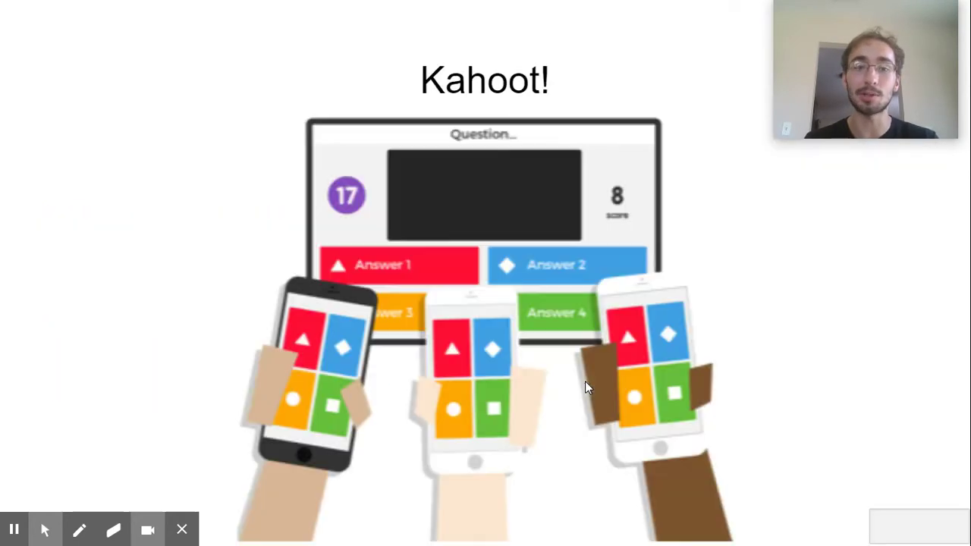
{"action": "key", "text": "Escape"}
Step: Open the Food Chain Gizmo Worksheet attached to the Friday - Food Web Gizmo assignment in Classwork
{"action": "left_click", "coordinate": [154, 6]}
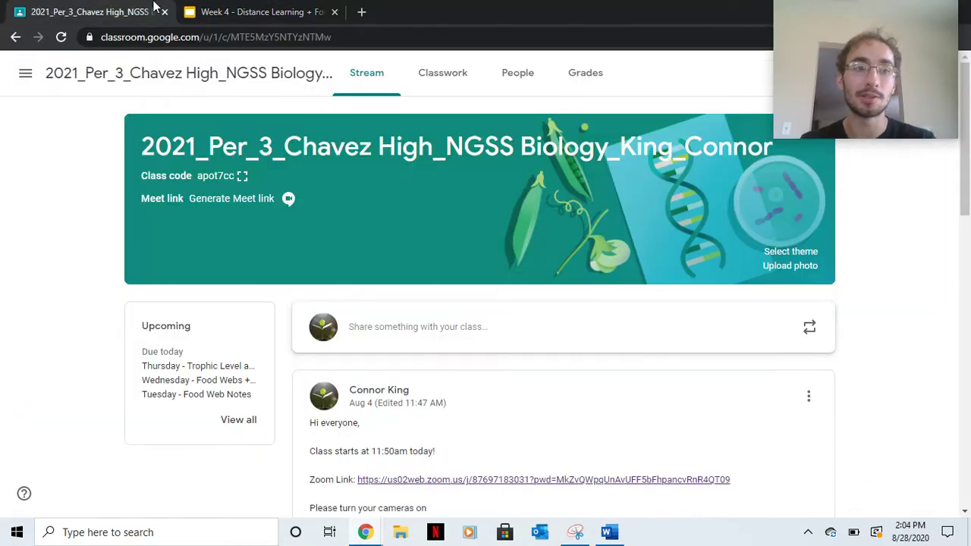
{"action": "left_click", "coordinate": [440, 89]}
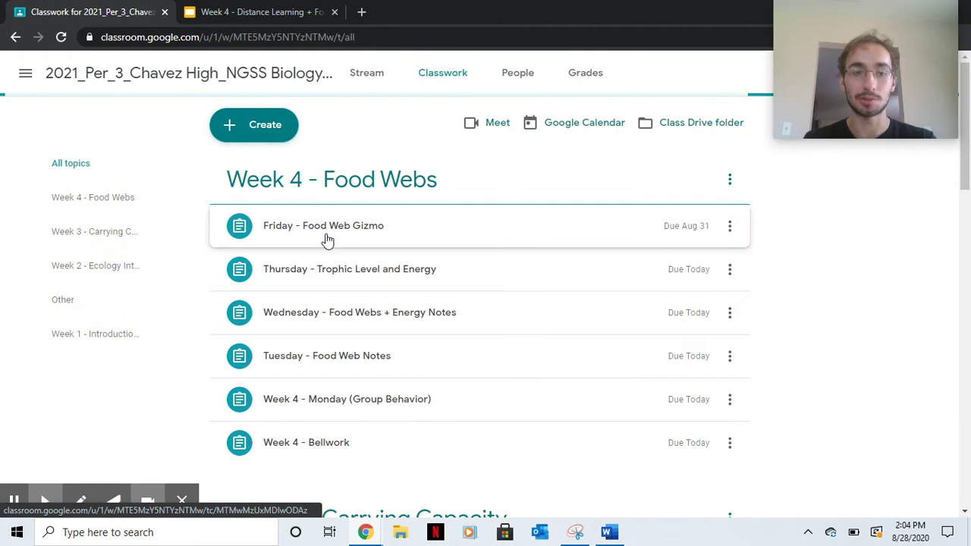
{"action": "scroll", "coordinate": [326, 242], "scroll_direction": "down", "scroll_amount": 2}
{"action": "left_click", "coordinate": [321, 289]}
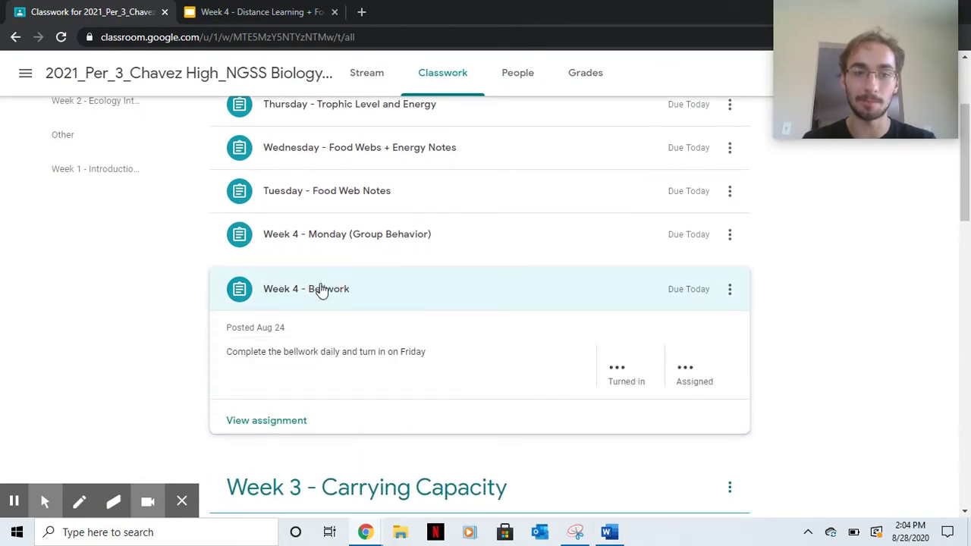
{"action": "scroll", "coordinate": [321, 289], "scroll_direction": "up", "scroll_amount": 2}
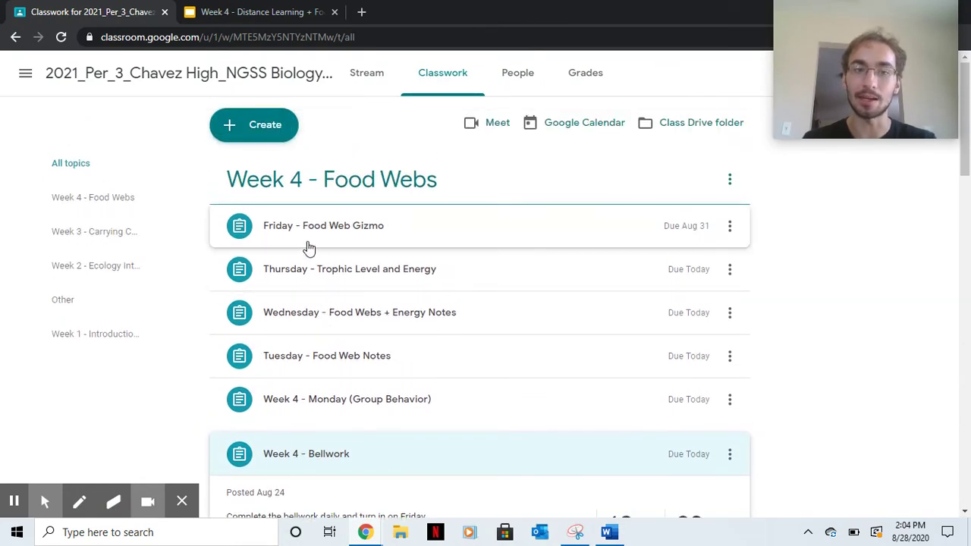
{"action": "left_click", "coordinate": [307, 241]}
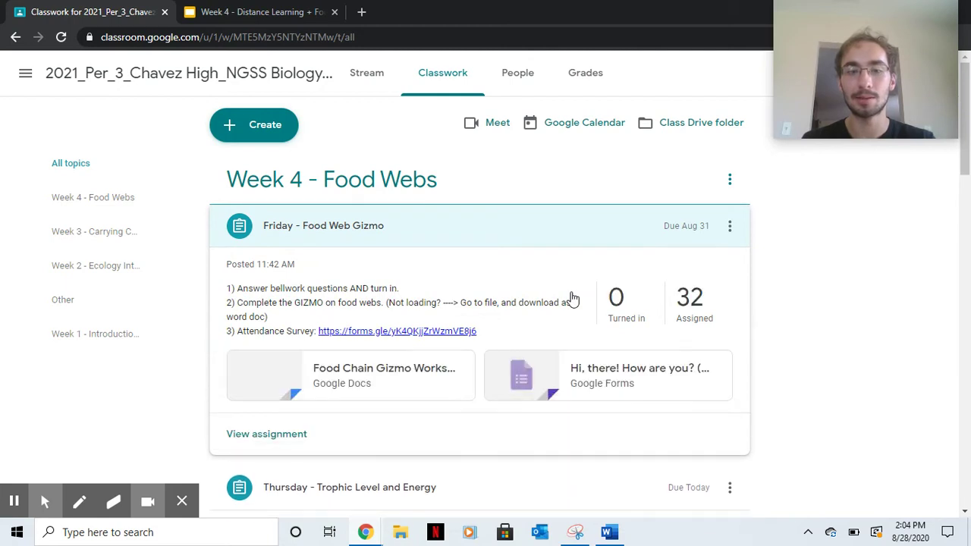
{"action": "left_click", "coordinate": [351, 385]}
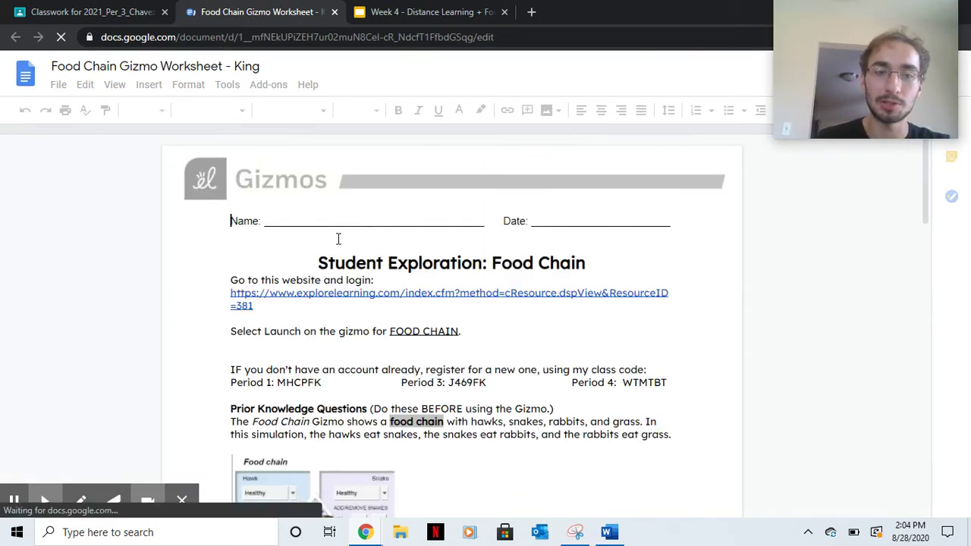
Step: Follow the worksheet's explorelearning.com link to the Food Chain Gizmo page
{"action": "left_click", "coordinate": [346, 297]}
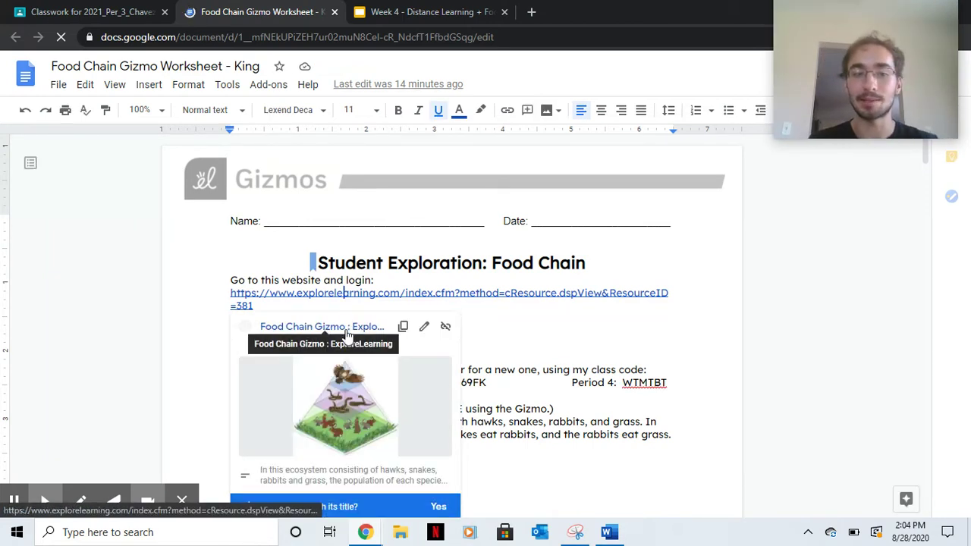
{"action": "left_click", "coordinate": [346, 327]}
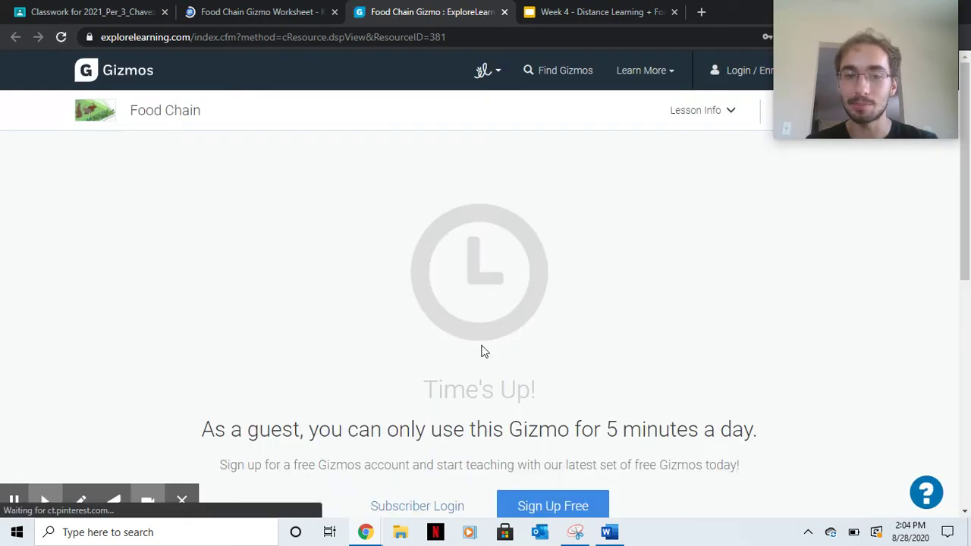
Step: Try the Gizmos login form with the autofilled username, then open the login help page
{"action": "scroll", "coordinate": [482, 351], "scroll_direction": "down", "scroll_amount": 1}
{"action": "left_click_drag", "start_coordinate": [844, 83], "coordinate": [843, 345]}
{"action": "scroll", "coordinate": [534, 304], "scroll_direction": "up", "scroll_amount": 1}
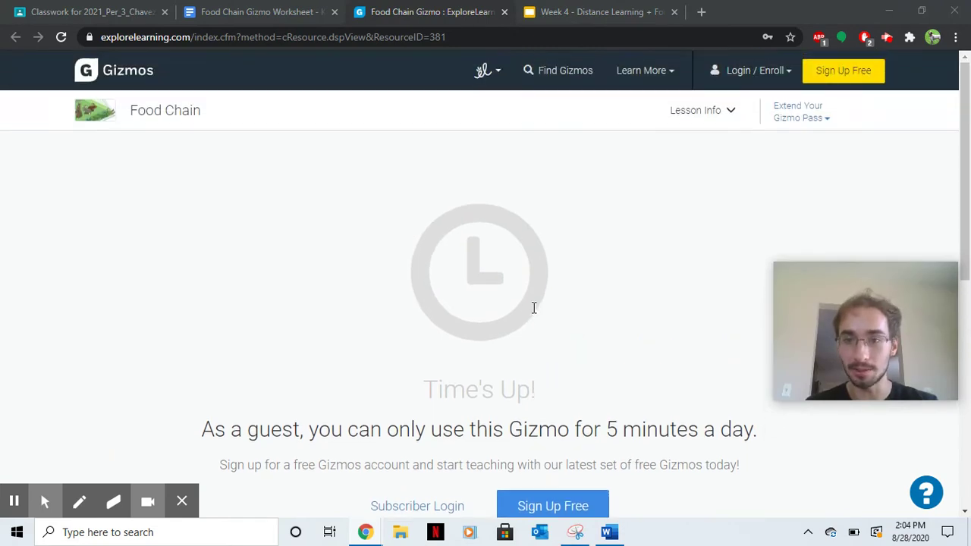
{"action": "left_click", "coordinate": [749, 75]}
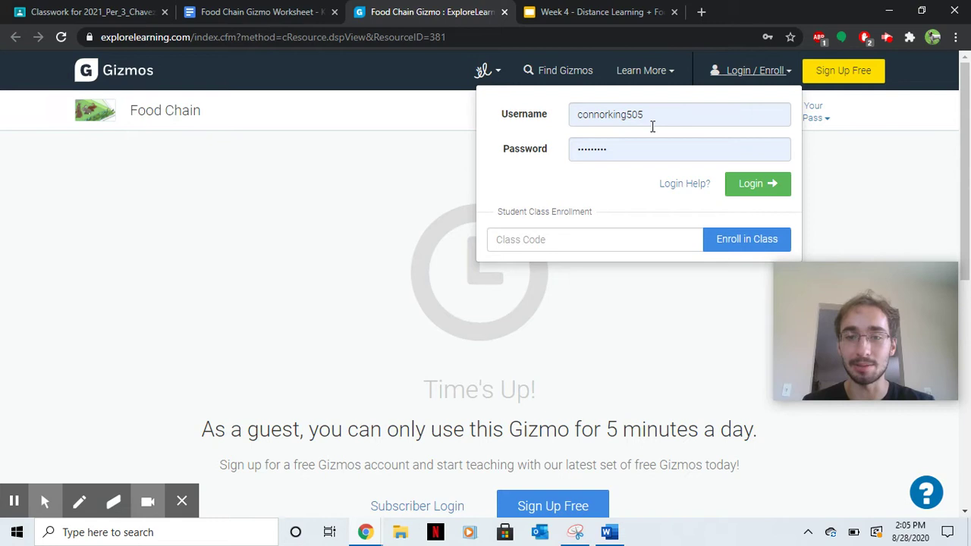
{"action": "double_click", "coordinate": [656, 117]}
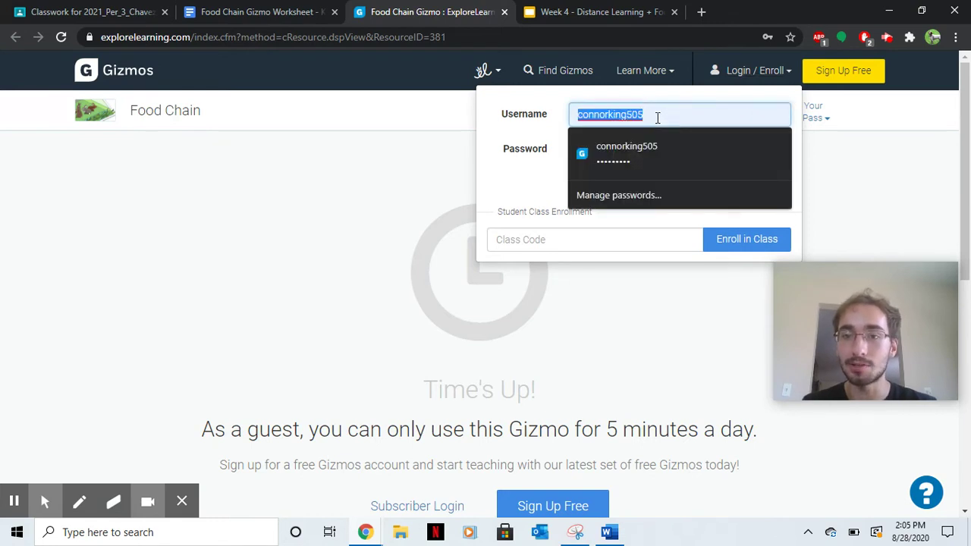
{"action": "left_click", "coordinate": [656, 117]}
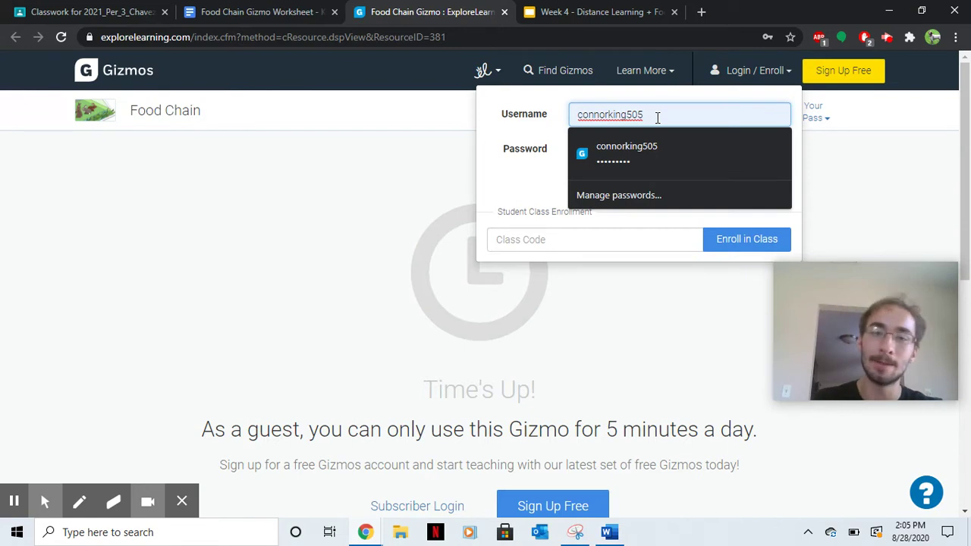
{"action": "left_click", "coordinate": [509, 166]}
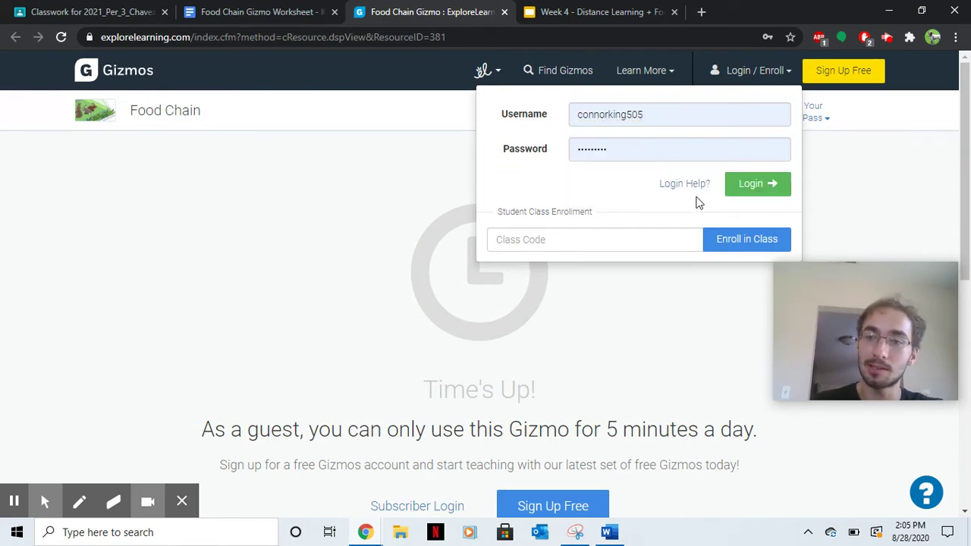
{"action": "left_click", "coordinate": [692, 196]}
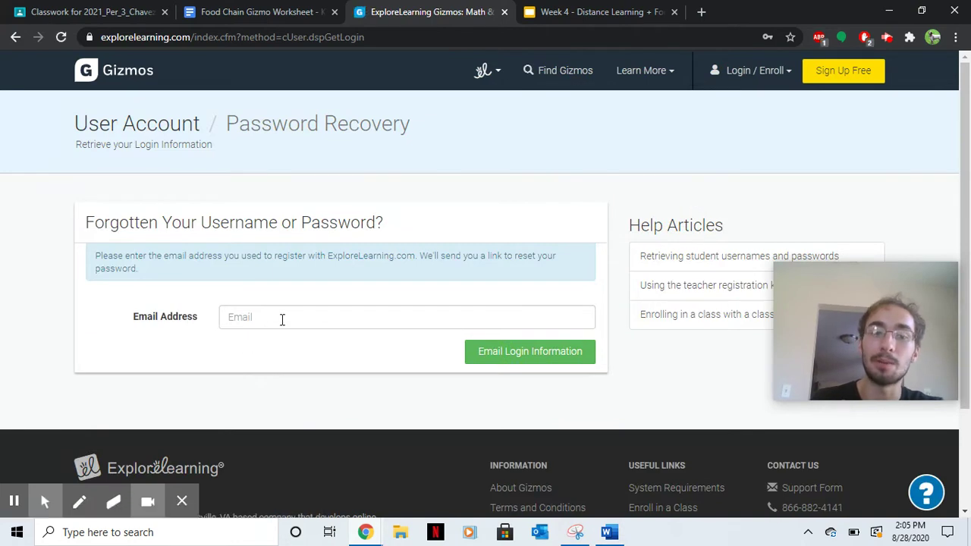
{"action": "left_click", "coordinate": [281, 318]}
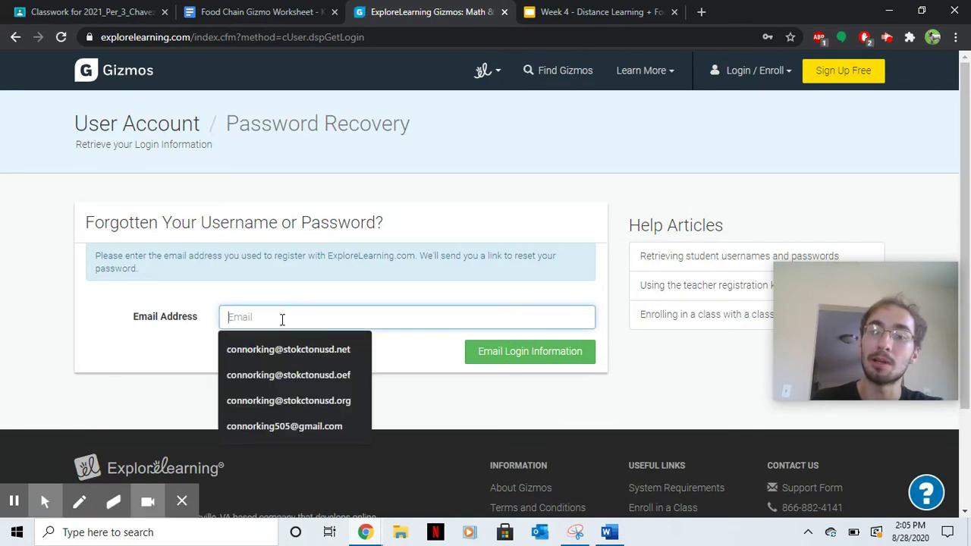
Step: Open the Login / Enroll panel's Class Code field, then switch to the worksheet tab
{"action": "left_click", "coordinate": [756, 71]}
{"action": "left_click", "coordinate": [617, 244]}
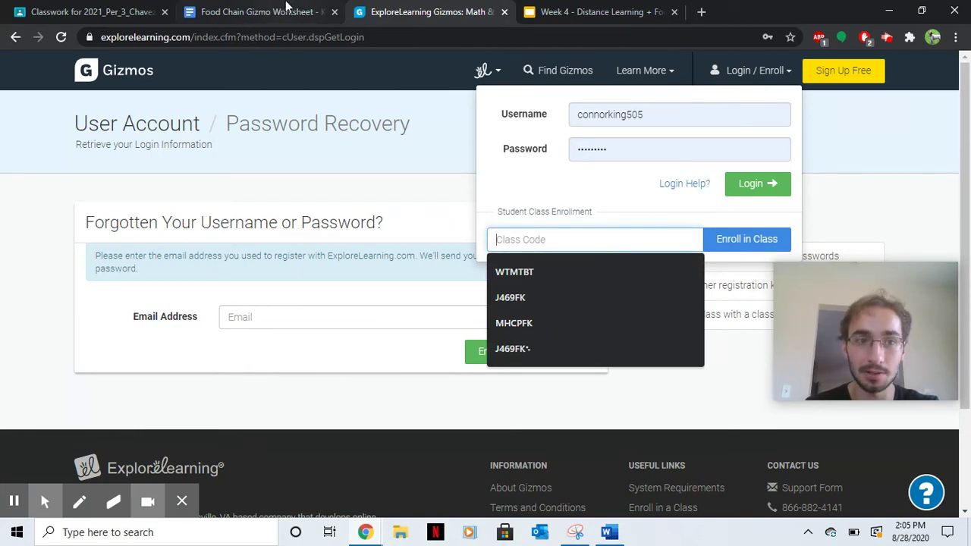
{"action": "left_click", "coordinate": [283, 9]}
Step: Select the Period 4 class code in the worksheet and return to the Gizmos tab
{"action": "left_click", "coordinate": [319, 262]}
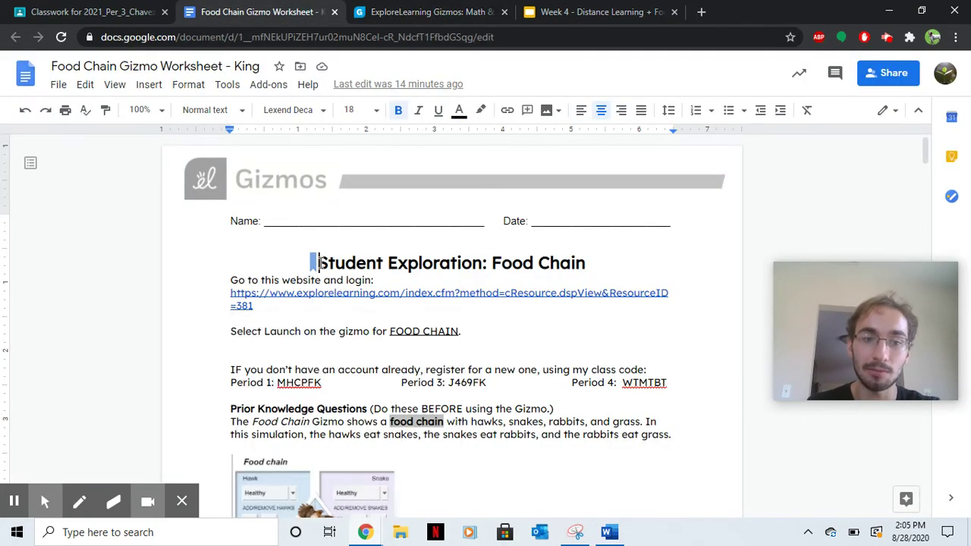
{"action": "scroll", "coordinate": [322, 263], "scroll_direction": "down", "scroll_amount": 2}
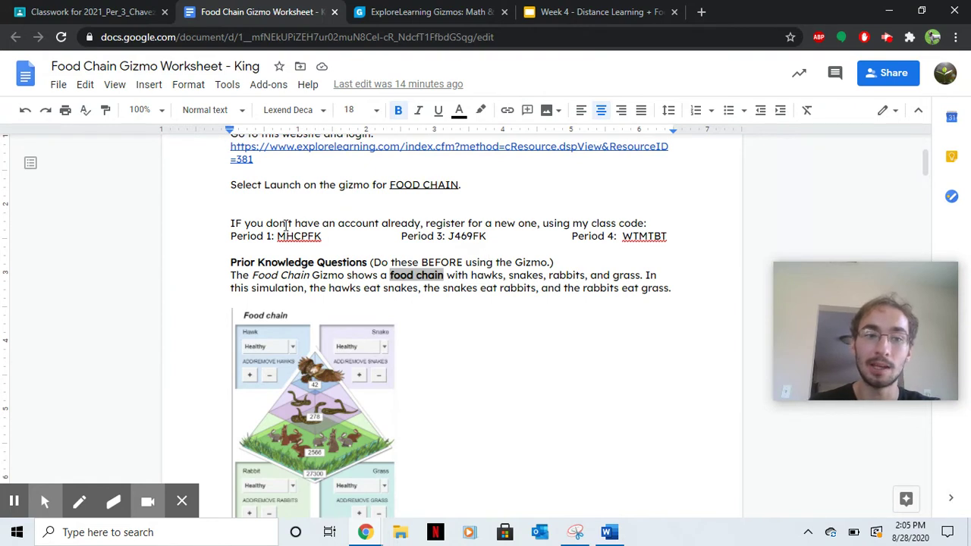
{"action": "left_click", "coordinate": [278, 236]}
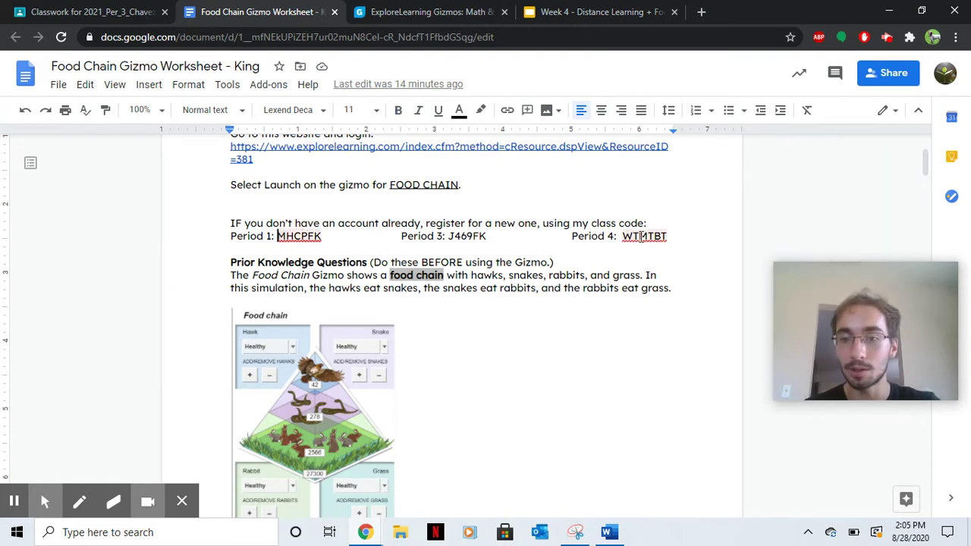
{"action": "double_click", "coordinate": [642, 236]}
{"action": "key", "text": "ctrl+c"}
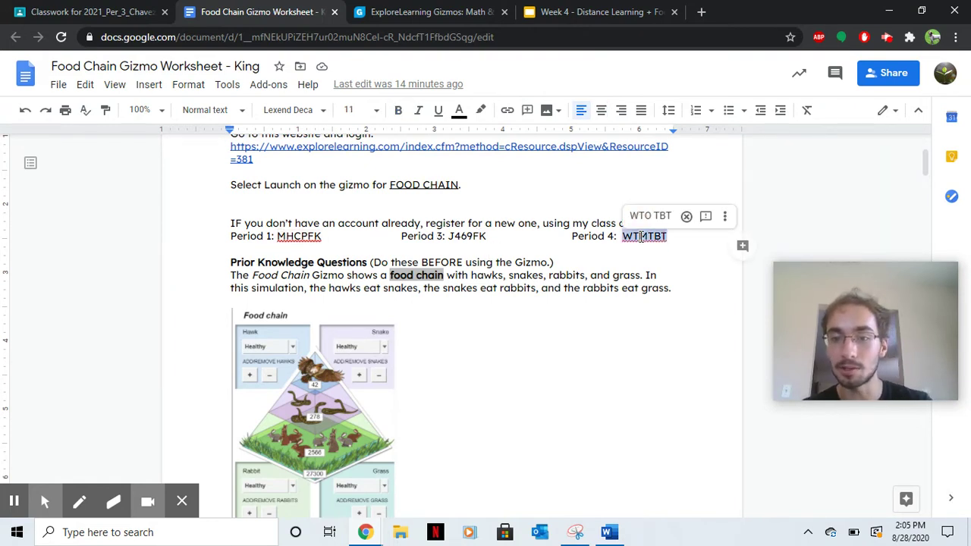
{"action": "left_click", "coordinate": [460, 6]}
Step: Paste the Period 4 class code and enroll in the class
{"action": "left_click", "coordinate": [617, 237]}
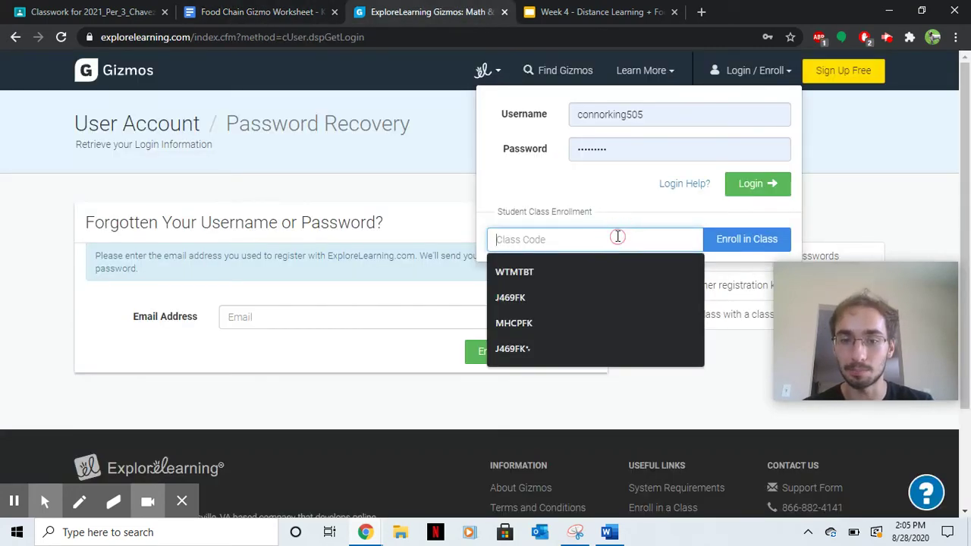
{"action": "key", "text": "ctrl+v"}
{"action": "left_click", "coordinate": [758, 247]}
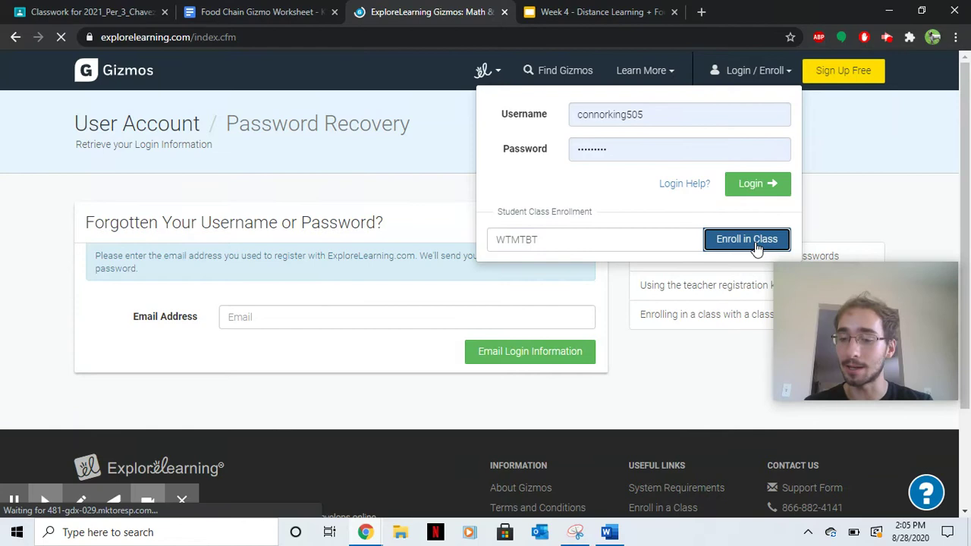
Step: Start a new student registration, then sign in to the teacher account with saved credentials instead
{"action": "scroll", "coordinate": [371, 377], "scroll_direction": "down", "scroll_amount": 1}
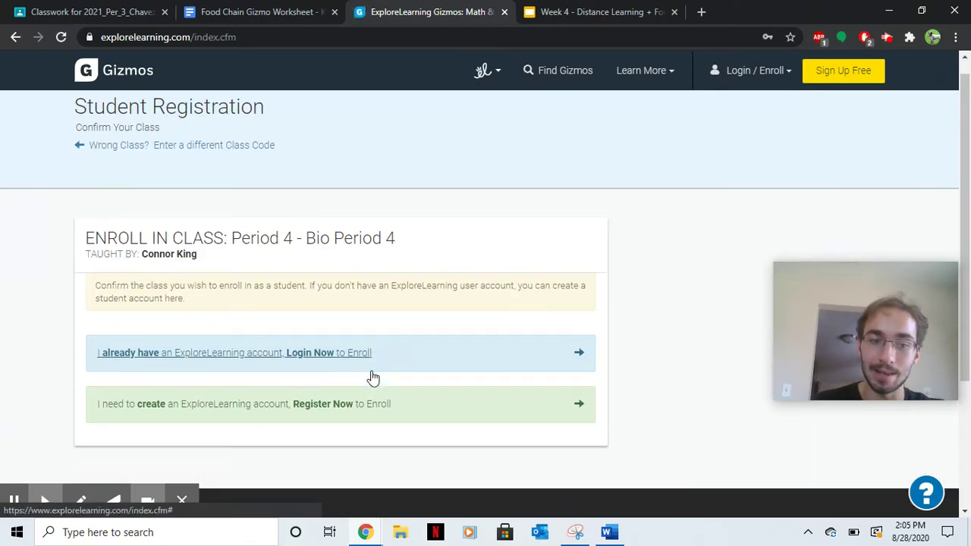
{"action": "left_click", "coordinate": [295, 362]}
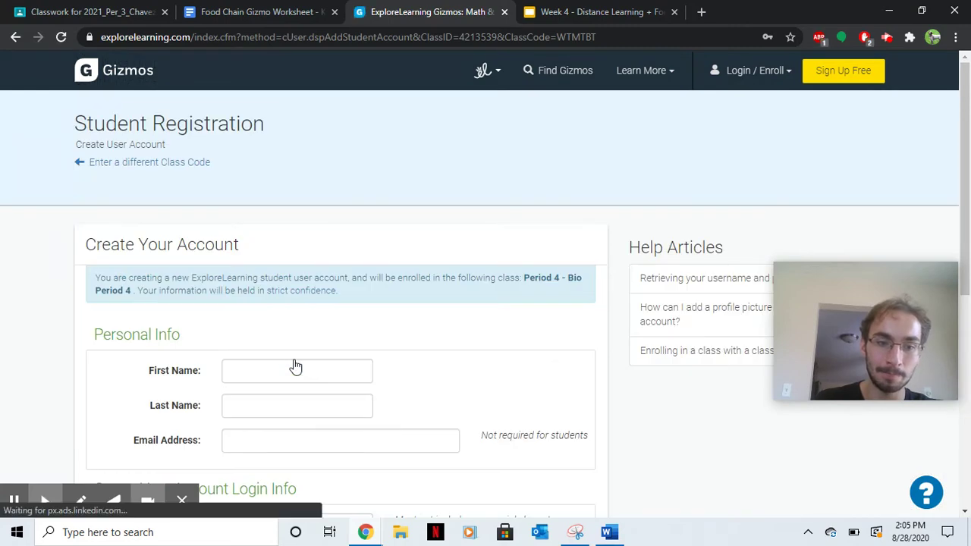
{"action": "scroll", "coordinate": [295, 366], "scroll_direction": "down", "scroll_amount": 4}
{"action": "scroll", "coordinate": [295, 366], "scroll_direction": "up", "scroll_amount": 3}
{"action": "scroll", "coordinate": [295, 366], "scroll_direction": "down", "scroll_amount": 4}
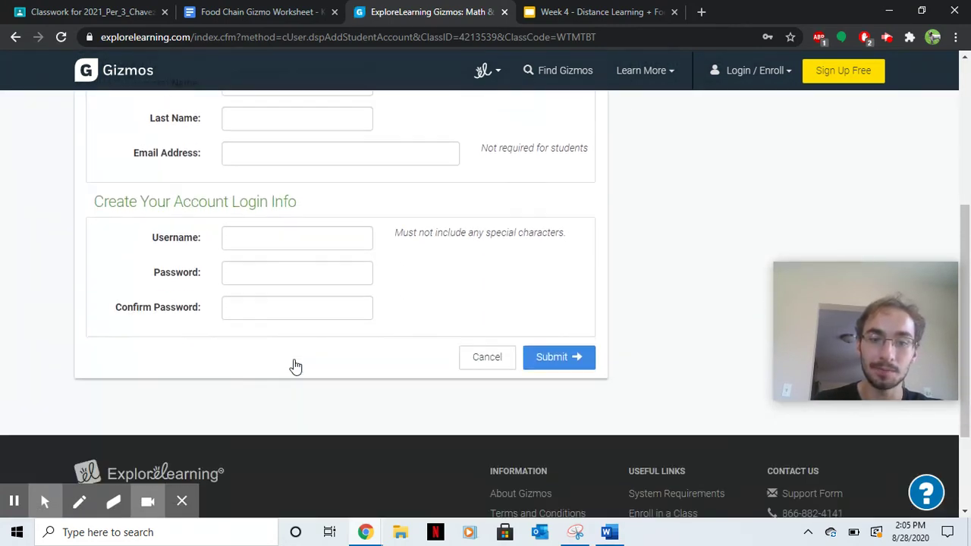
{"action": "left_click", "coordinate": [743, 85]}
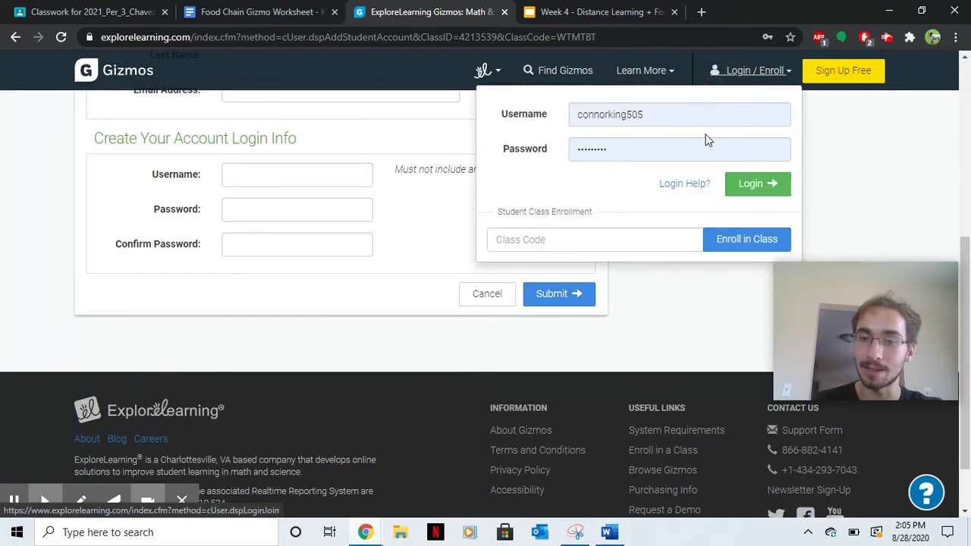
{"action": "left_click", "coordinate": [748, 184]}
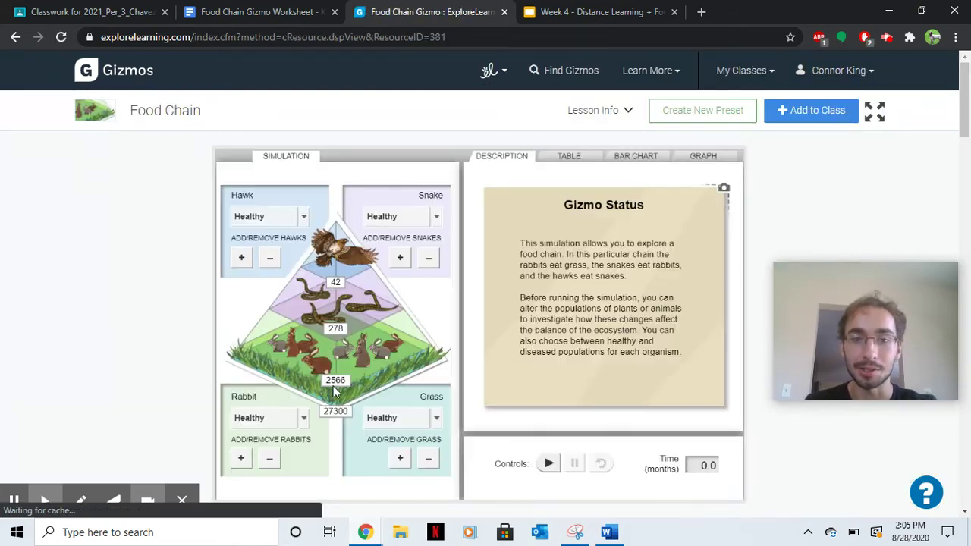
Step: Launch the Food Chain Gizmo from the Bio Period 4 page under My Classes
{"action": "scroll", "coordinate": [508, 383], "scroll_direction": "down", "scroll_amount": 1}
{"action": "scroll", "coordinate": [531, 303], "scroll_direction": "up", "scroll_amount": 1}
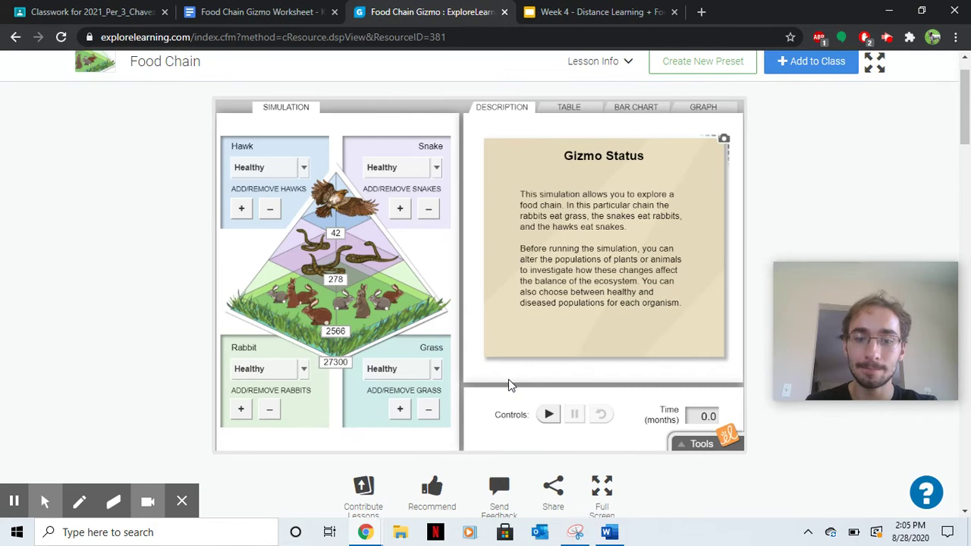
{"action": "left_click", "coordinate": [746, 57]}
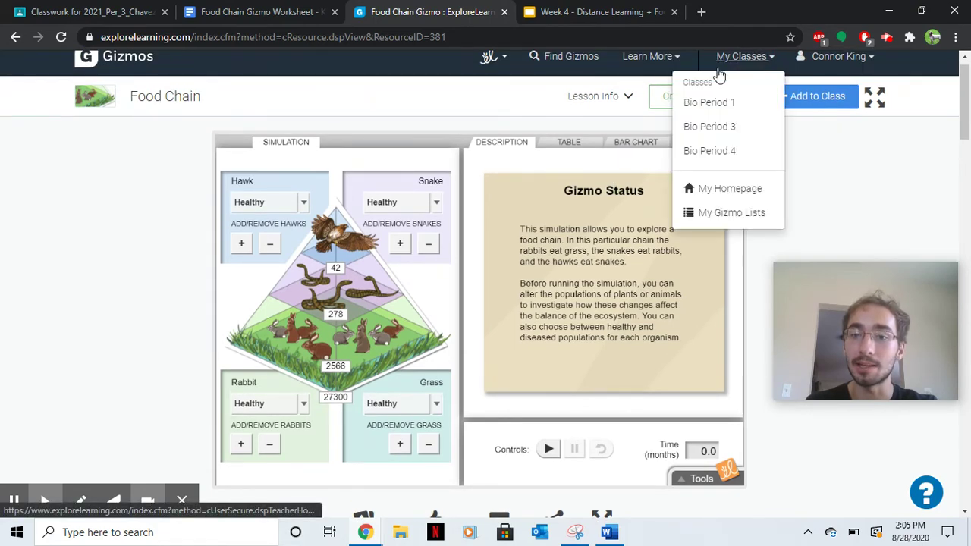
{"action": "left_click", "coordinate": [713, 150]}
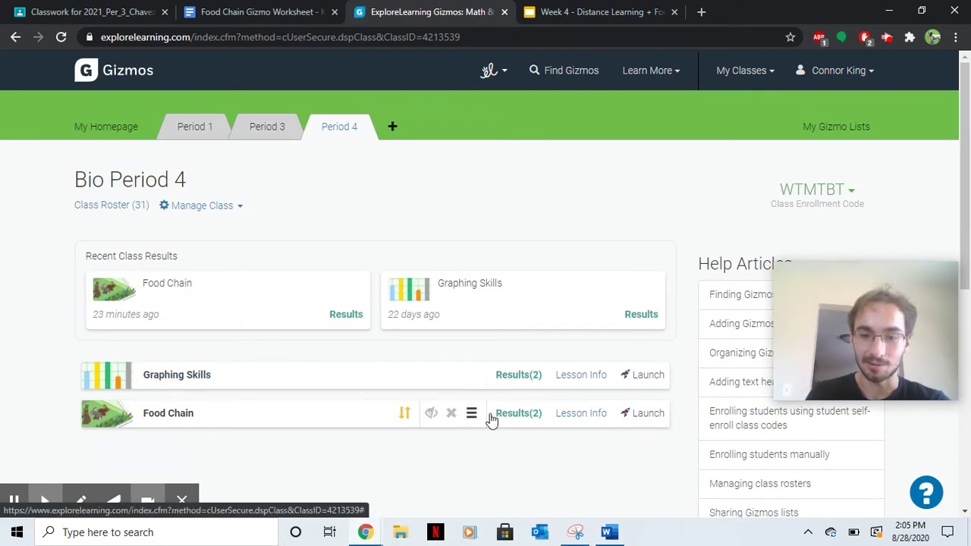
{"action": "left_click", "coordinate": [641, 419]}
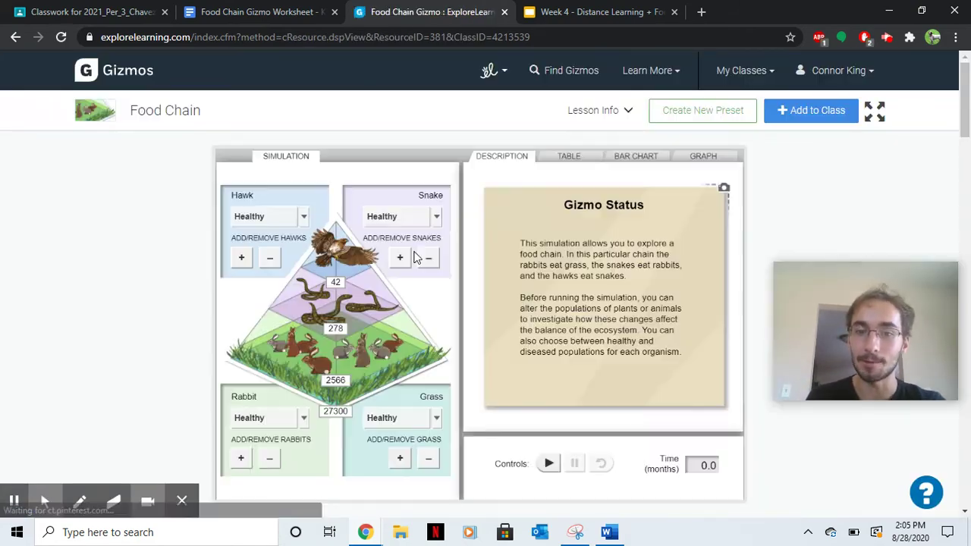
{"action": "scroll", "coordinate": [521, 357], "scroll_direction": "down", "scroll_amount": 1}
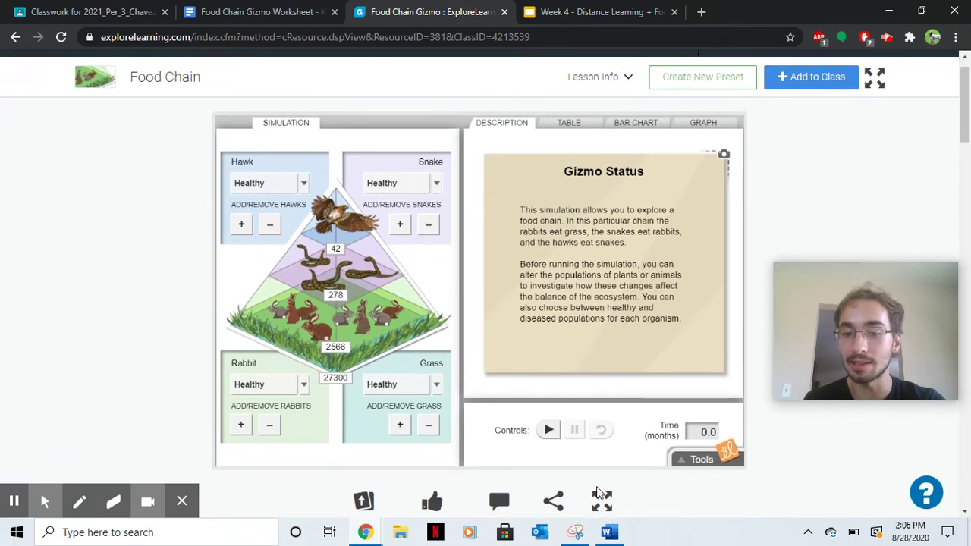
Step: Show the Food Chain simulation full screen with the bar chart view
{"action": "left_click", "coordinate": [601, 502]}
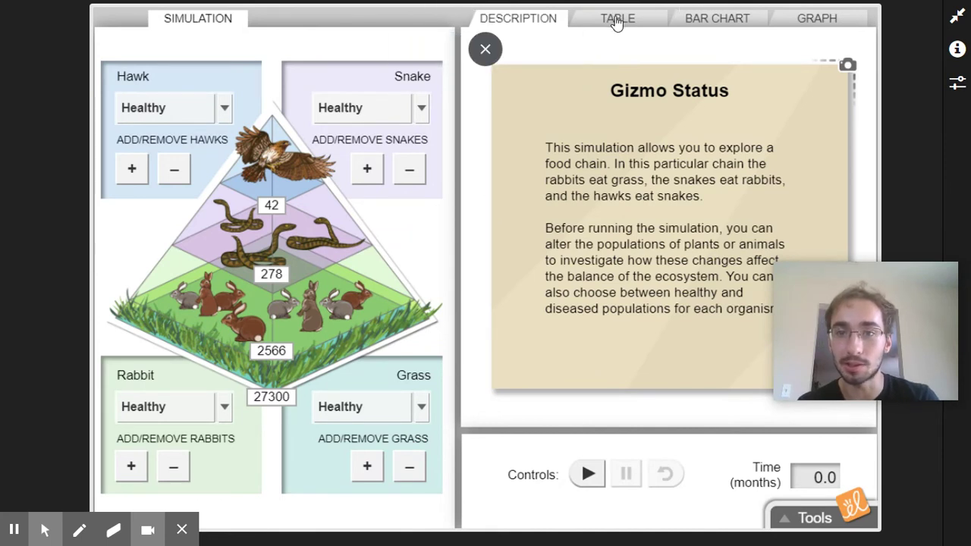
{"action": "left_click", "coordinate": [720, 19]}
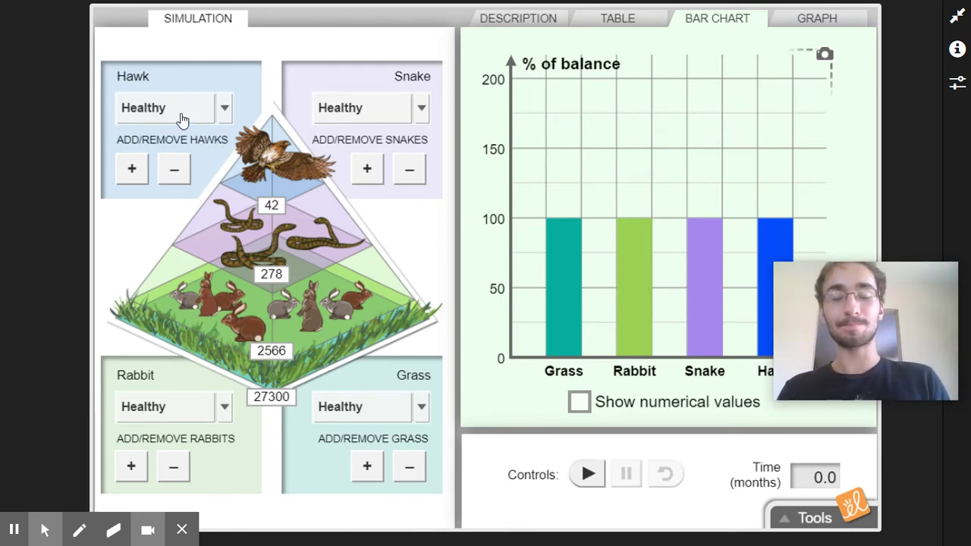
Step: Make the hawks diseased and set the hawk count to 31
{"action": "left_click", "coordinate": [183, 119]}
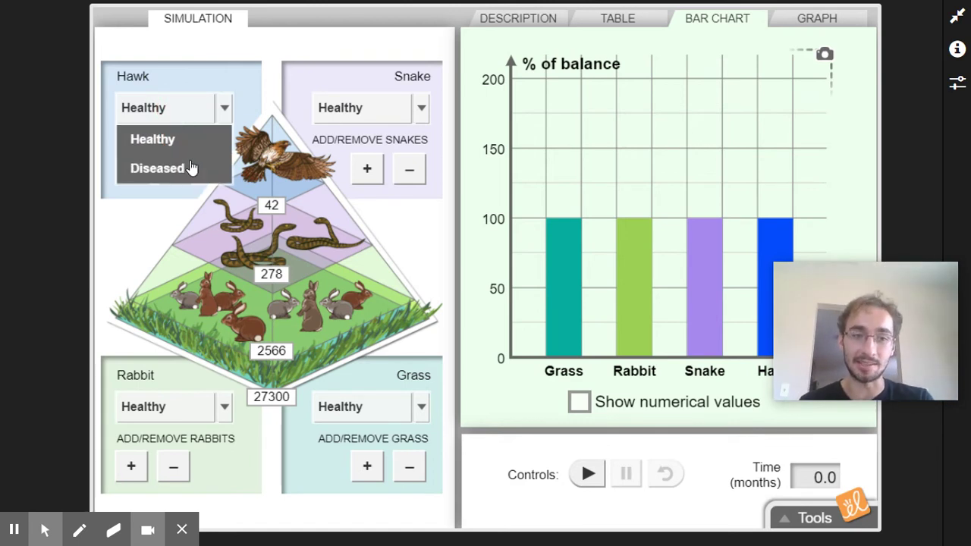
{"action": "left_click", "coordinate": [190, 168]}
{"action": "left_click", "coordinate": [173, 169]}
{"action": "left_click", "coordinate": [175, 171]}
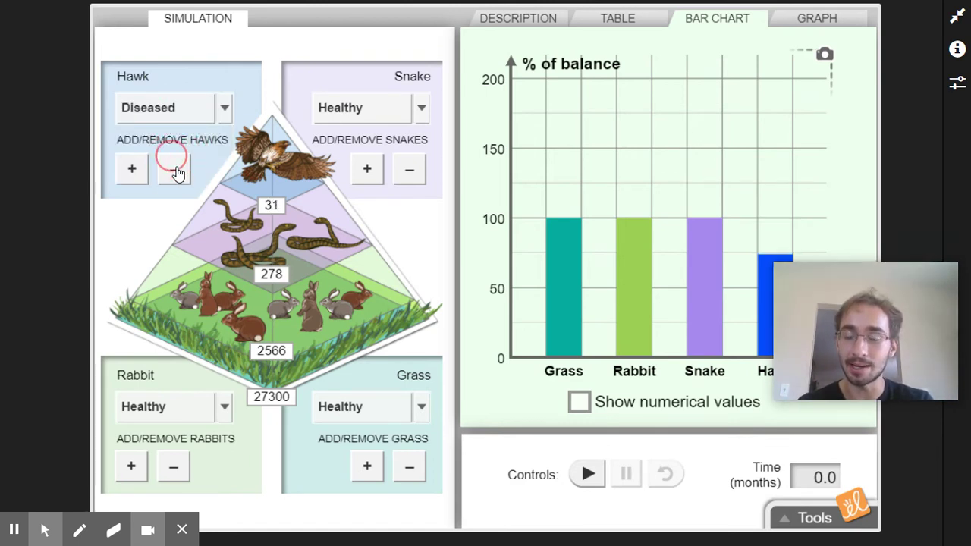
{"action": "left_click", "coordinate": [175, 170]}
{"action": "left_click", "coordinate": [131, 168]}
{"action": "left_click", "coordinate": [133, 166]}
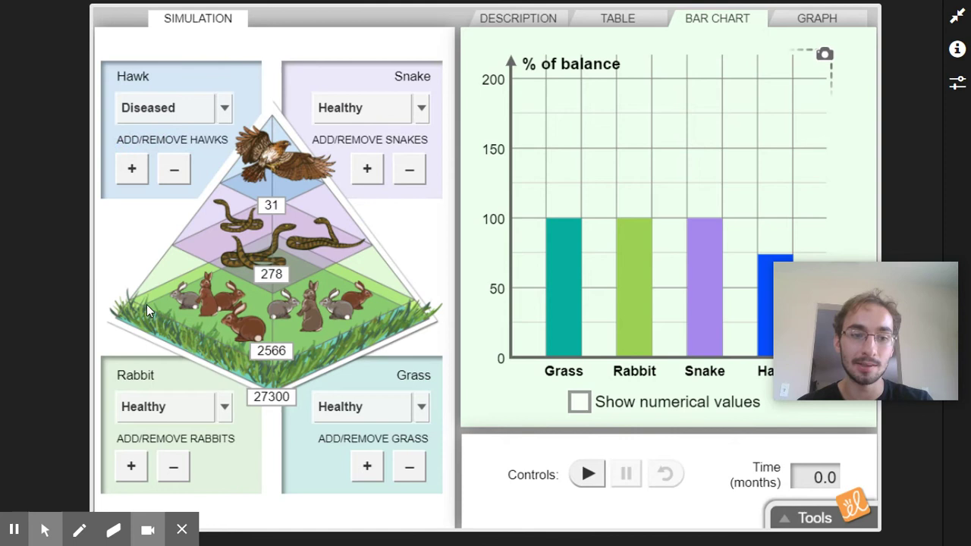
Step: Make the rabbits diseased and cut the rabbit population to 1702
{"action": "left_click", "coordinate": [174, 407]}
{"action": "left_click", "coordinate": [204, 472]}
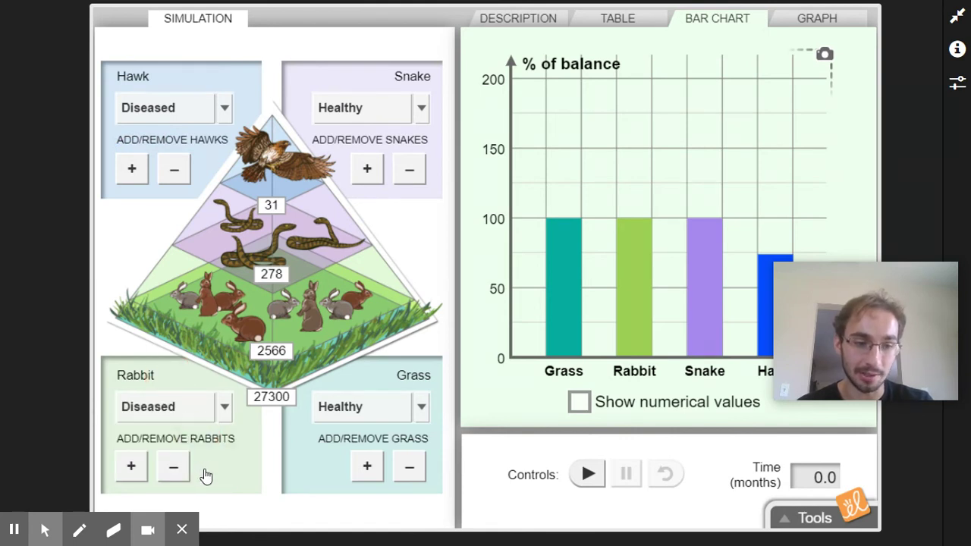
{"action": "left_click", "coordinate": [173, 464]}
{"action": "left_click", "coordinate": [173, 465]}
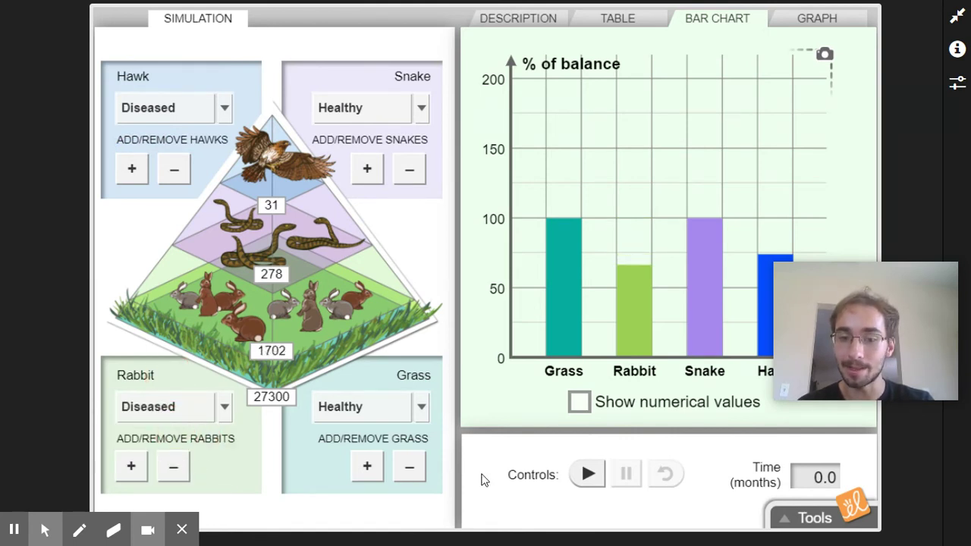
Step: Run the simulation, pause it, and reset all populations to balance
{"action": "left_click", "coordinate": [588, 474]}
{"action": "mouse_move", "coordinate": [877, 280]}
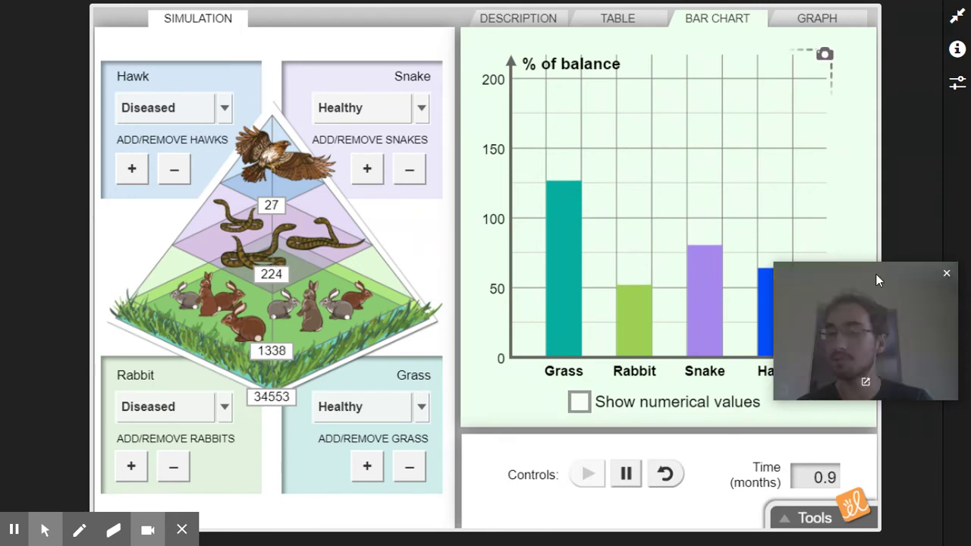
{"action": "left_click_drag", "start_coordinate": [902, 323], "coordinate": [895, 53]}
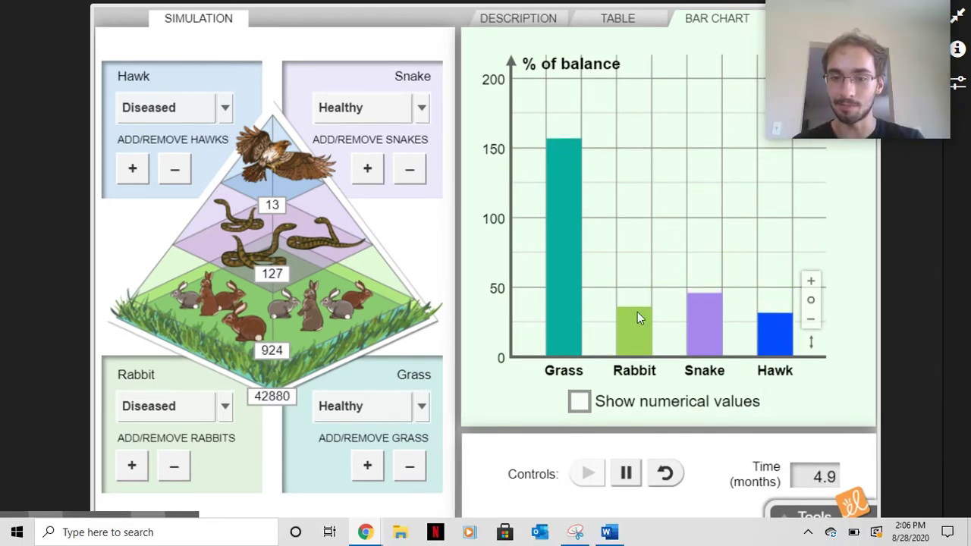
{"action": "left_click", "coordinate": [626, 482]}
{"action": "left_click", "coordinate": [662, 476]}
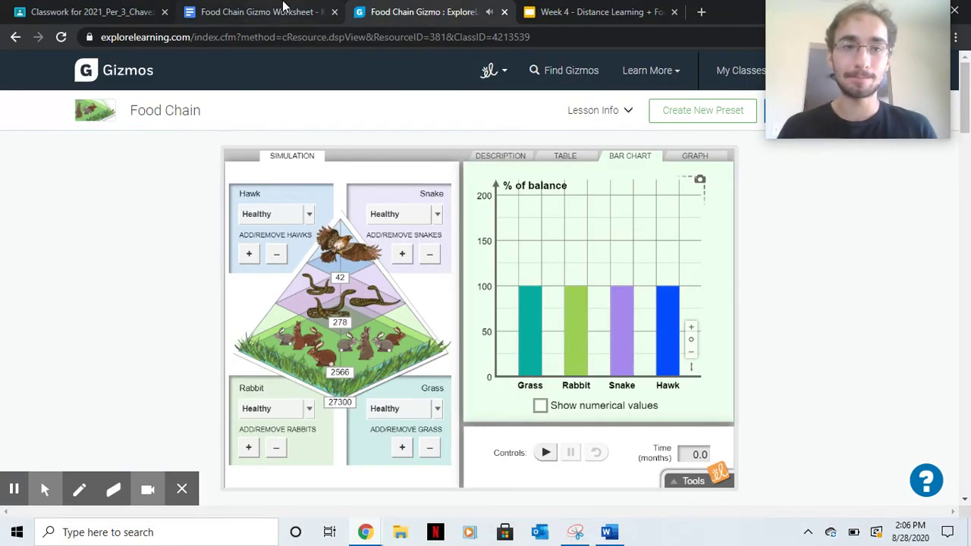
{"action": "left_click", "coordinate": [283, 7]}
{"action": "scroll", "coordinate": [388, 396], "scroll_direction": "down", "scroll_amount": 3}
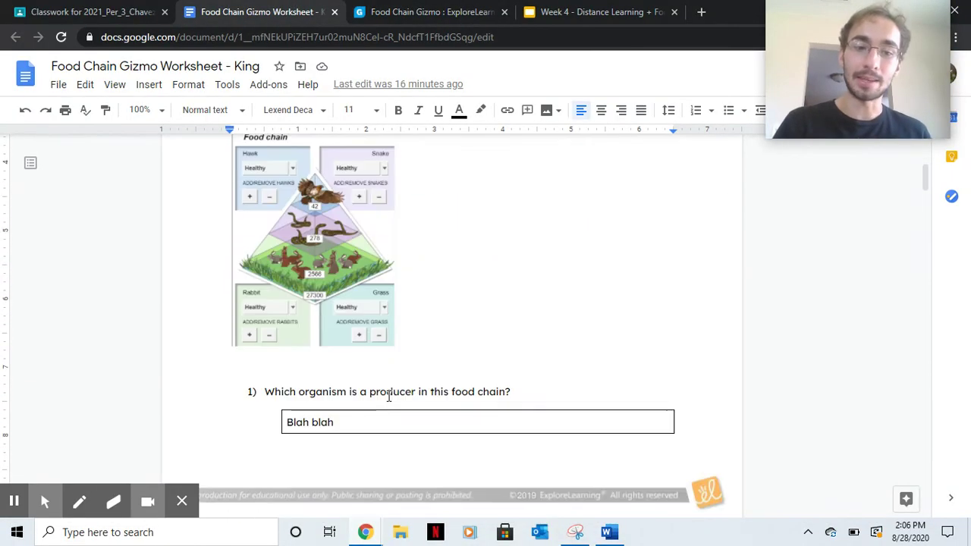
{"action": "scroll", "coordinate": [388, 396], "scroll_direction": "down", "scroll_amount": 10}
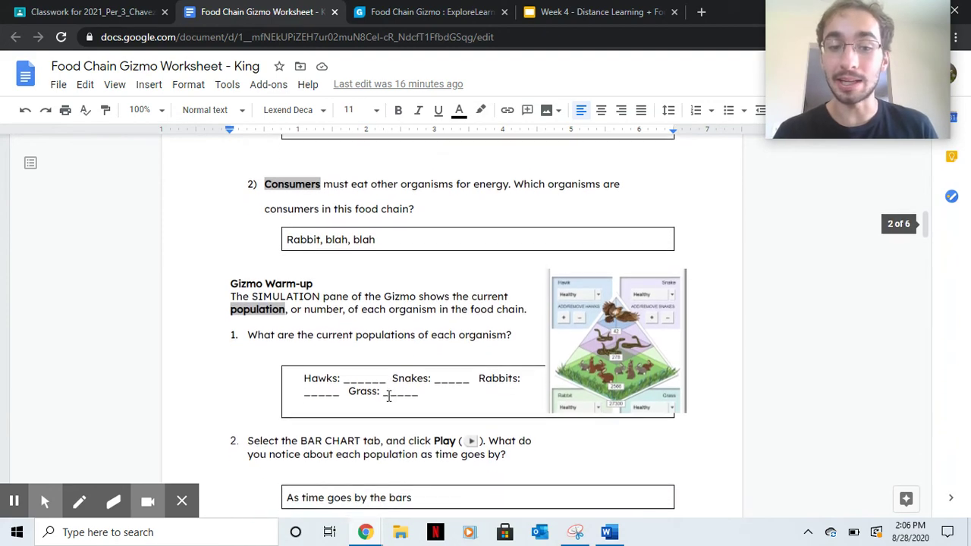
{"action": "scroll", "coordinate": [388, 396], "scroll_direction": "down", "scroll_amount": 10}
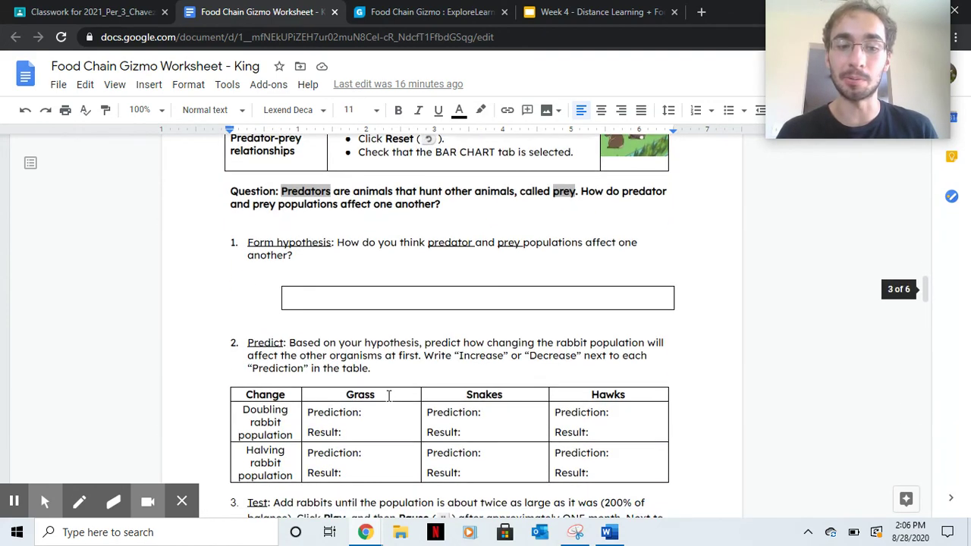
{"action": "scroll", "coordinate": [388, 395], "scroll_direction": "down", "scroll_amount": 10}
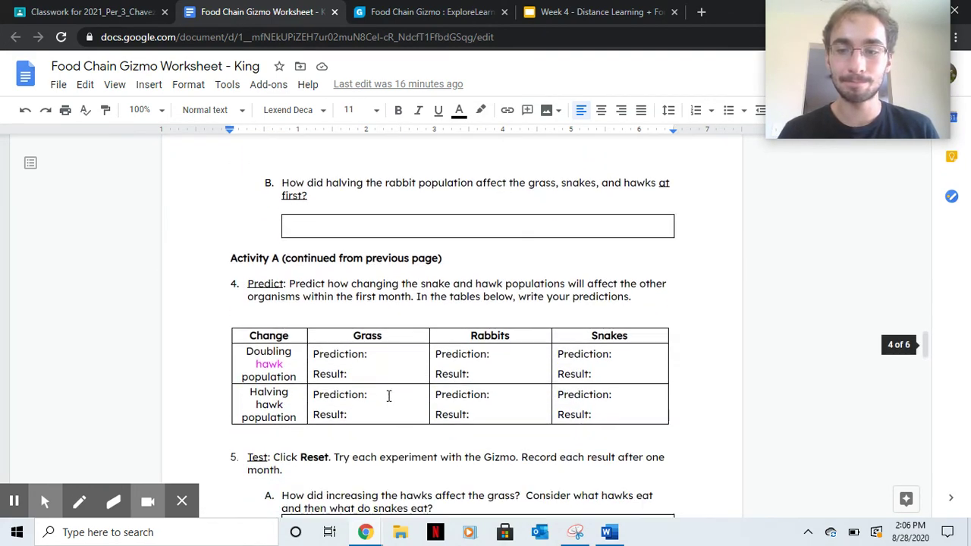
{"action": "scroll", "coordinate": [388, 395], "scroll_direction": "down", "scroll_amount": 15}
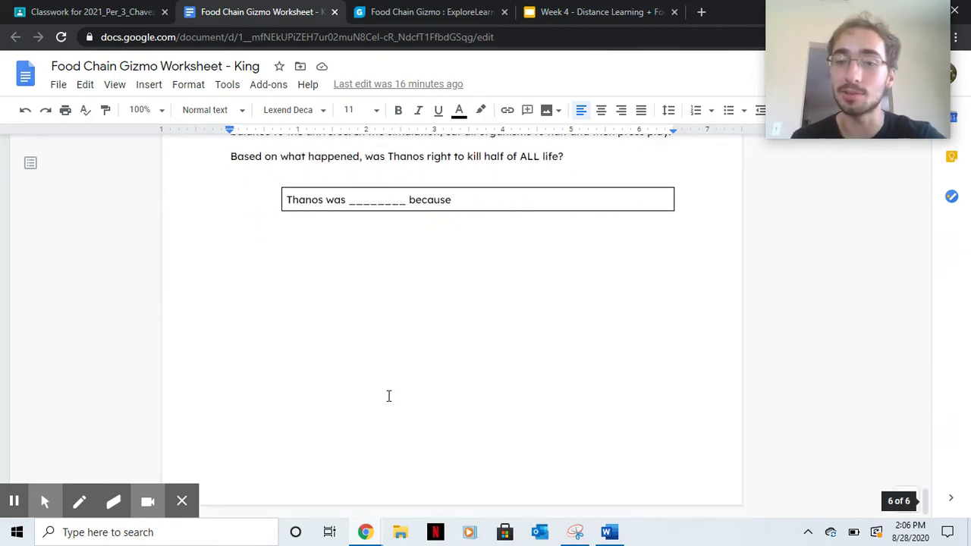
{"action": "scroll", "coordinate": [388, 396], "scroll_direction": "up", "scroll_amount": 20}
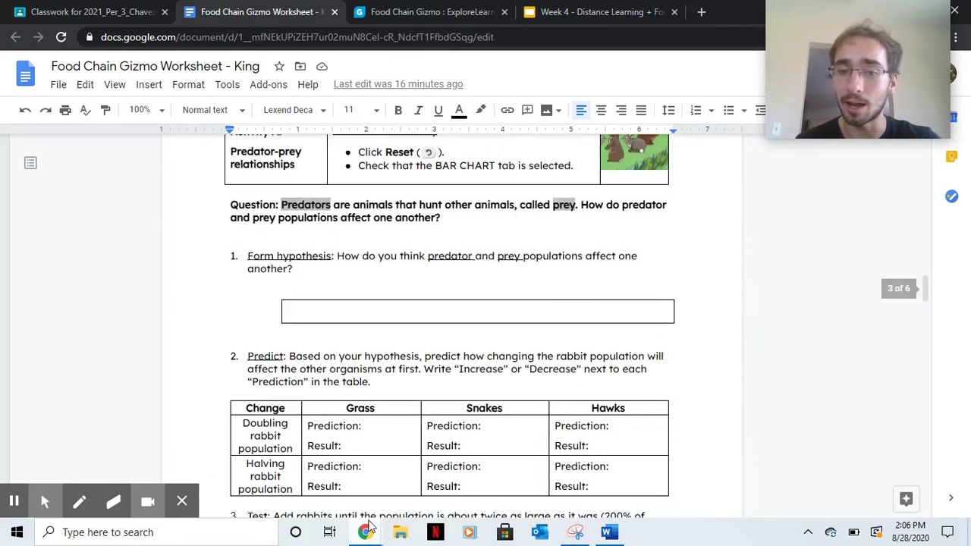
{"action": "scroll", "coordinate": [461, 273], "scroll_direction": "up", "scroll_amount": 10}
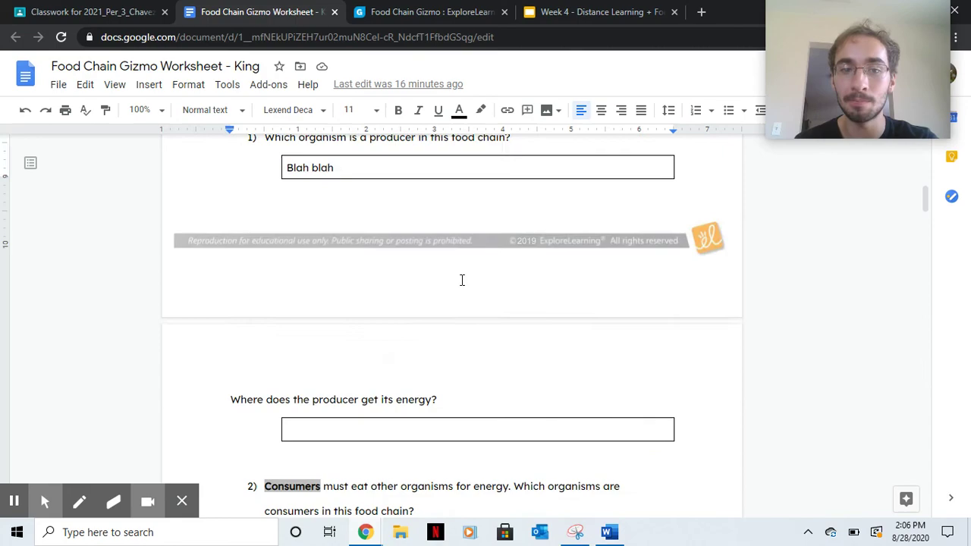
{"action": "scroll", "coordinate": [461, 280], "scroll_direction": "up", "scroll_amount": 10}
{"action": "scroll", "coordinate": [461, 279], "scroll_direction": "down", "scroll_amount": 15}
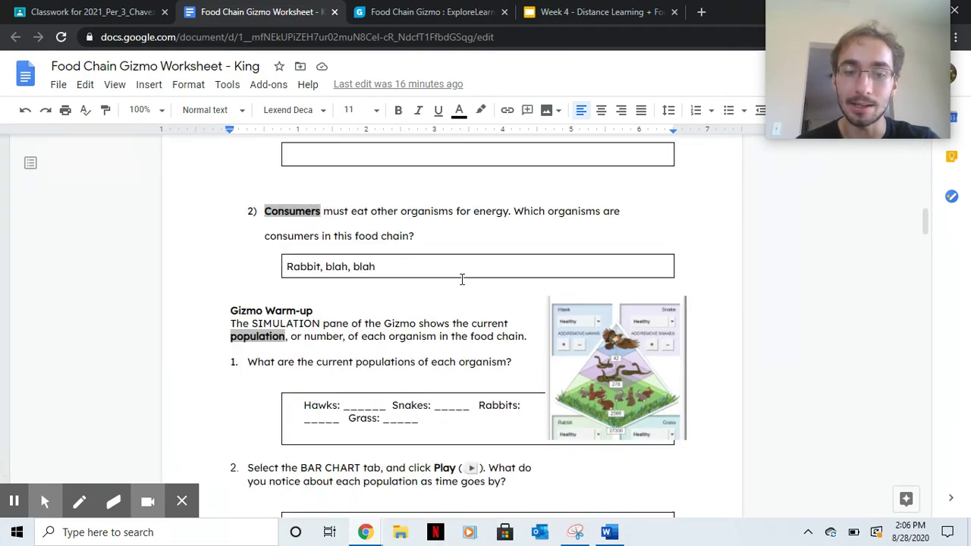
{"action": "scroll", "coordinate": [461, 279], "scroll_direction": "down", "scroll_amount": 20}
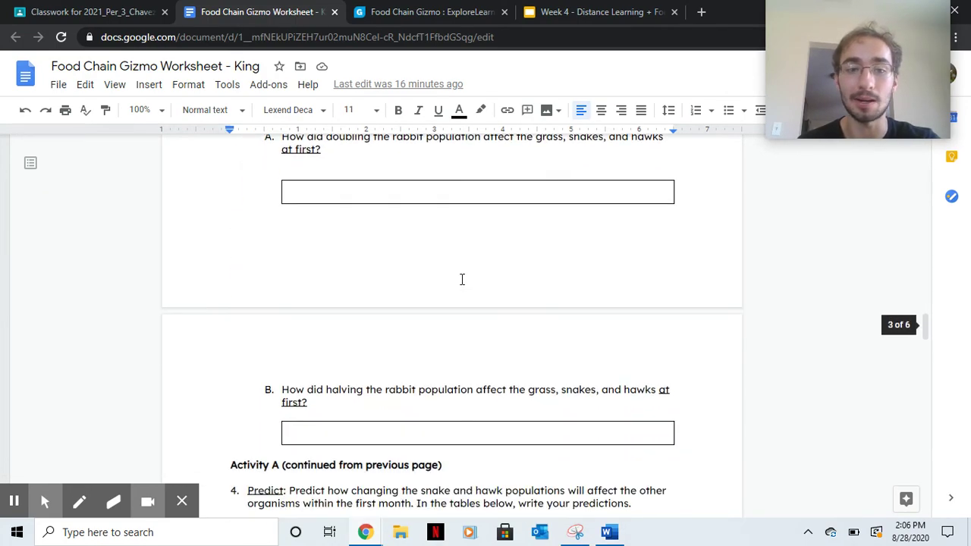
{"action": "scroll", "coordinate": [461, 279], "scroll_direction": "down", "scroll_amount": 10}
{"action": "left_click", "coordinate": [470, 12]}
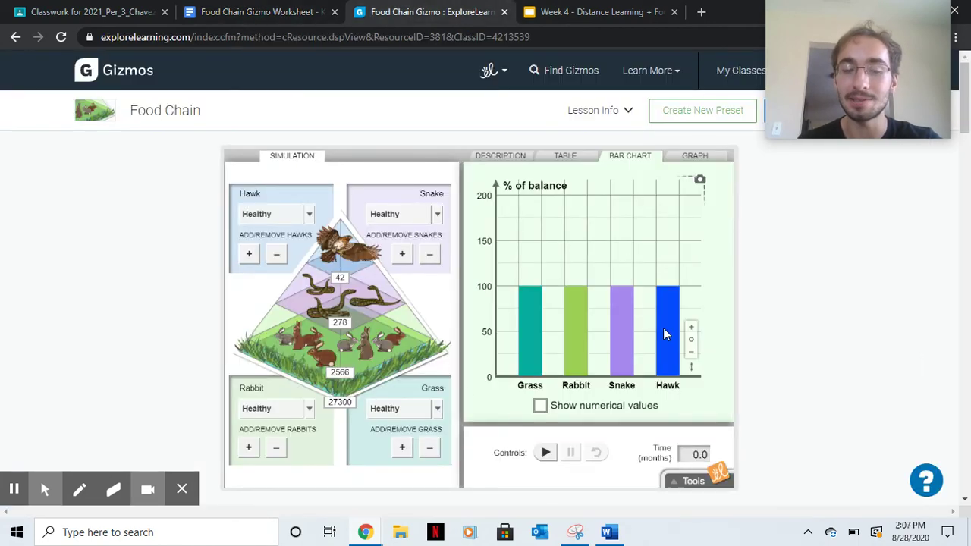
Step: Lower the grass population to 14752, about half its starting amount
{"action": "left_click", "coordinate": [431, 448]}
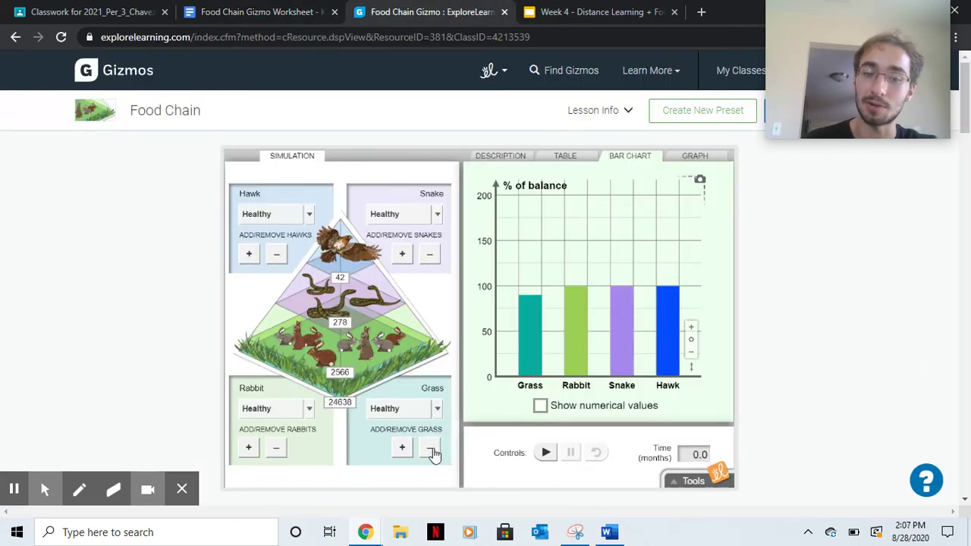
{"action": "left_click", "coordinate": [431, 448]}
{"action": "left_click", "coordinate": [431, 448]}
{"action": "left_click", "coordinate": [432, 450]}
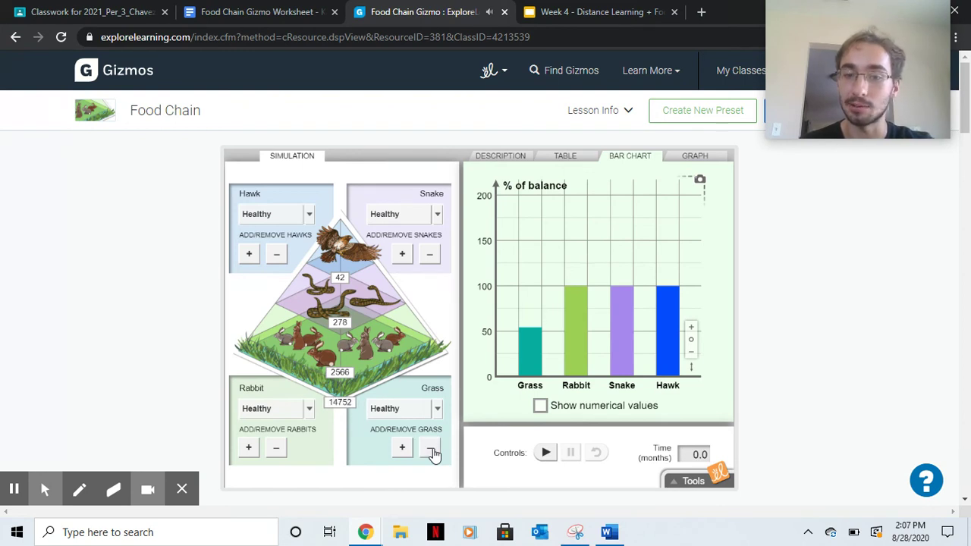
Step: Run the food chain simulation and pause it at about 3.3 months
{"action": "left_click", "coordinate": [552, 453]}
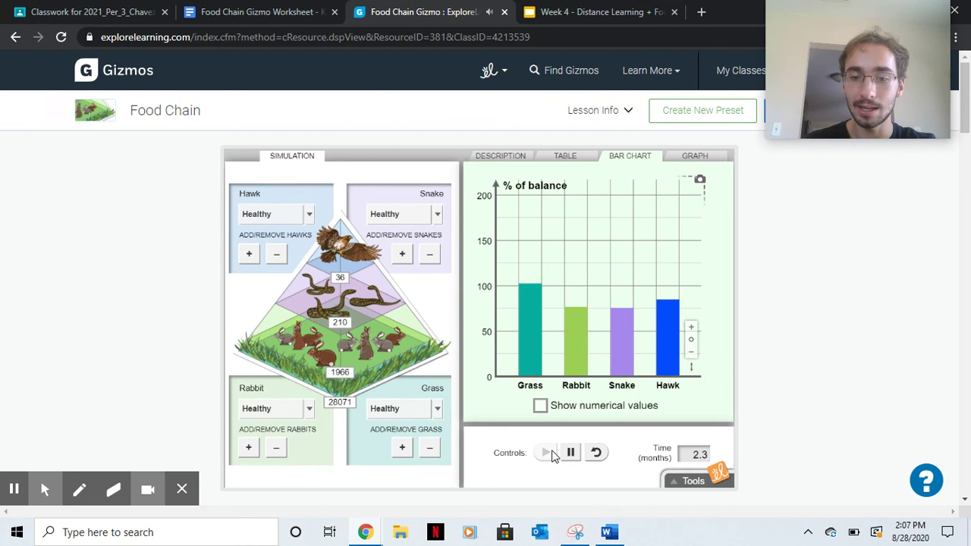
{"action": "left_click", "coordinate": [571, 453]}
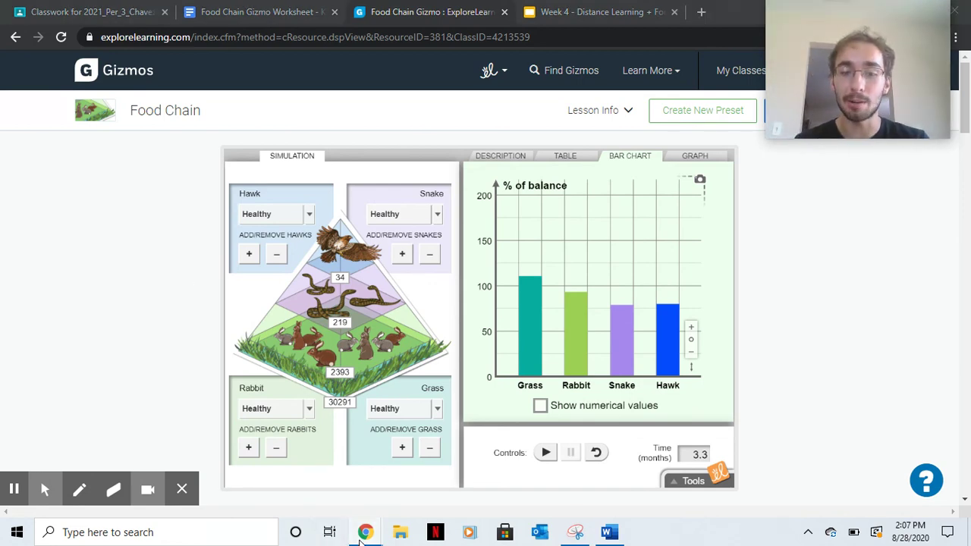
{"action": "mouse_move", "coordinate": [365, 532]}
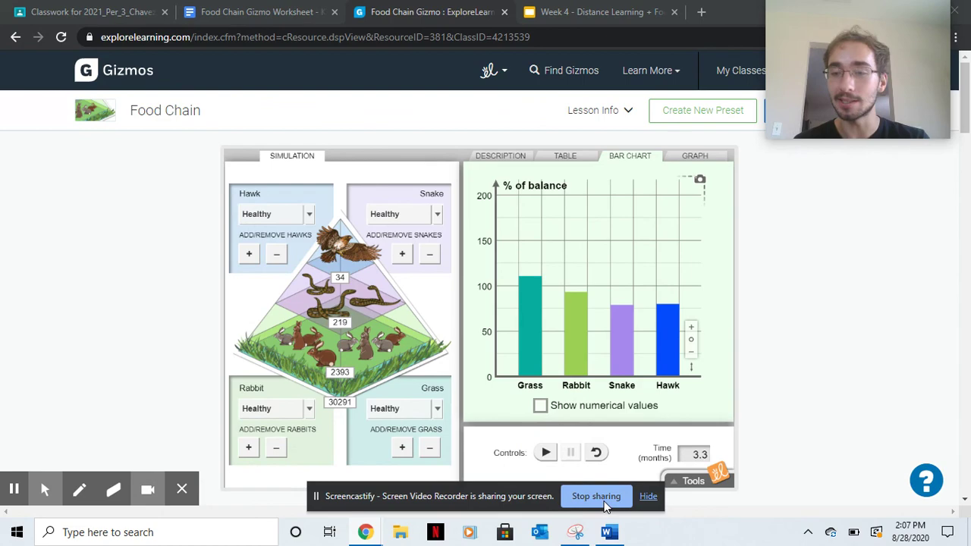